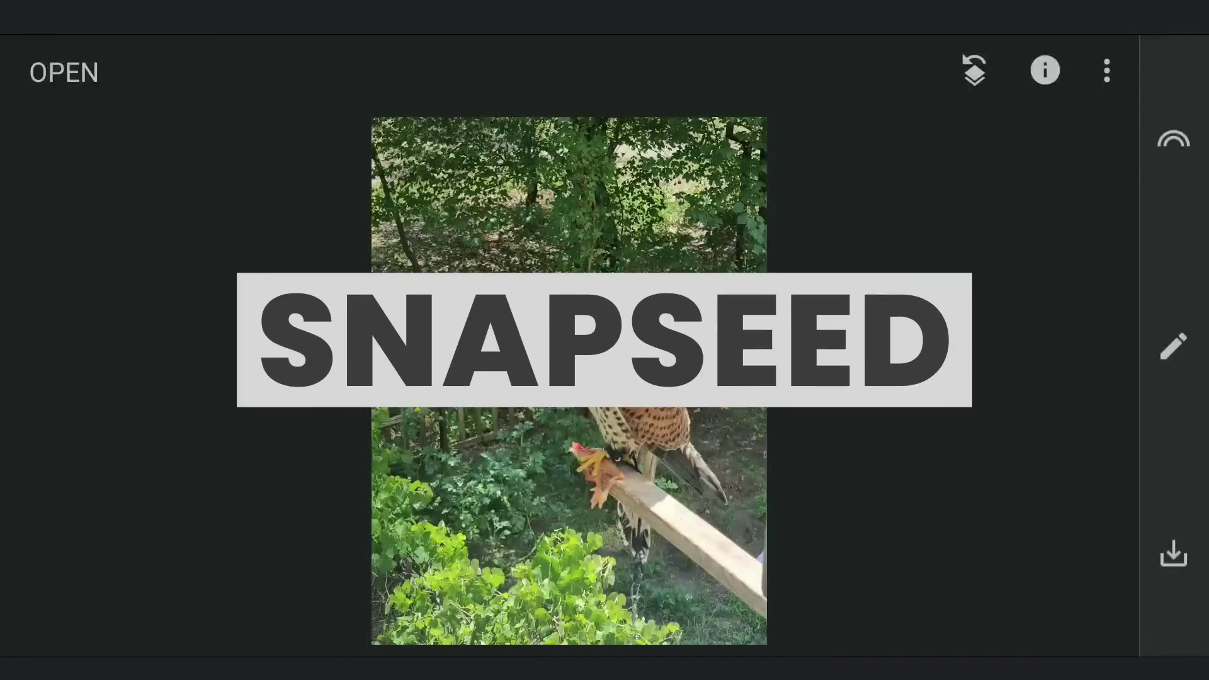
# Apply Tune Image with Contrast +45 and Saturation +7
pyautogui.click(1173, 348)
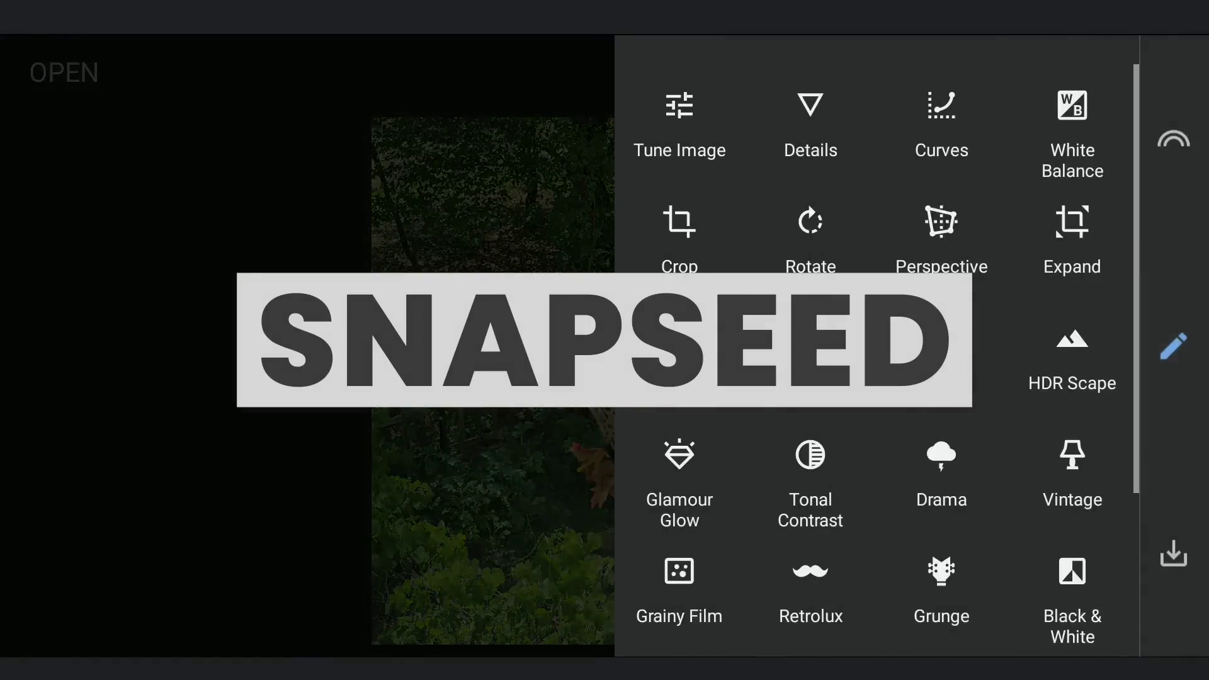
pyautogui.click(1172, 348)
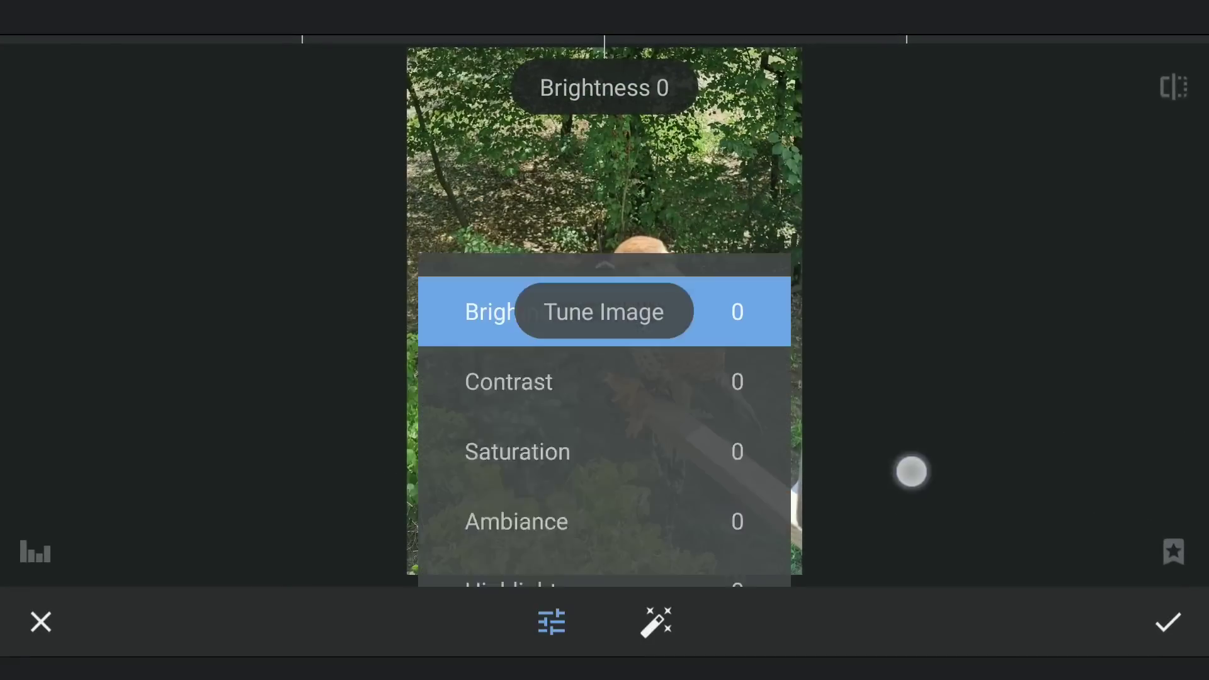
pyautogui.moveTo(910, 473)
pyautogui.mouseDown()
pyautogui.moveTo(898, 373)
pyautogui.moveTo(892, 415)
pyautogui.mouseUp()
pyautogui.moveTo(825, 468); pyautogui.dragTo(877, 470)
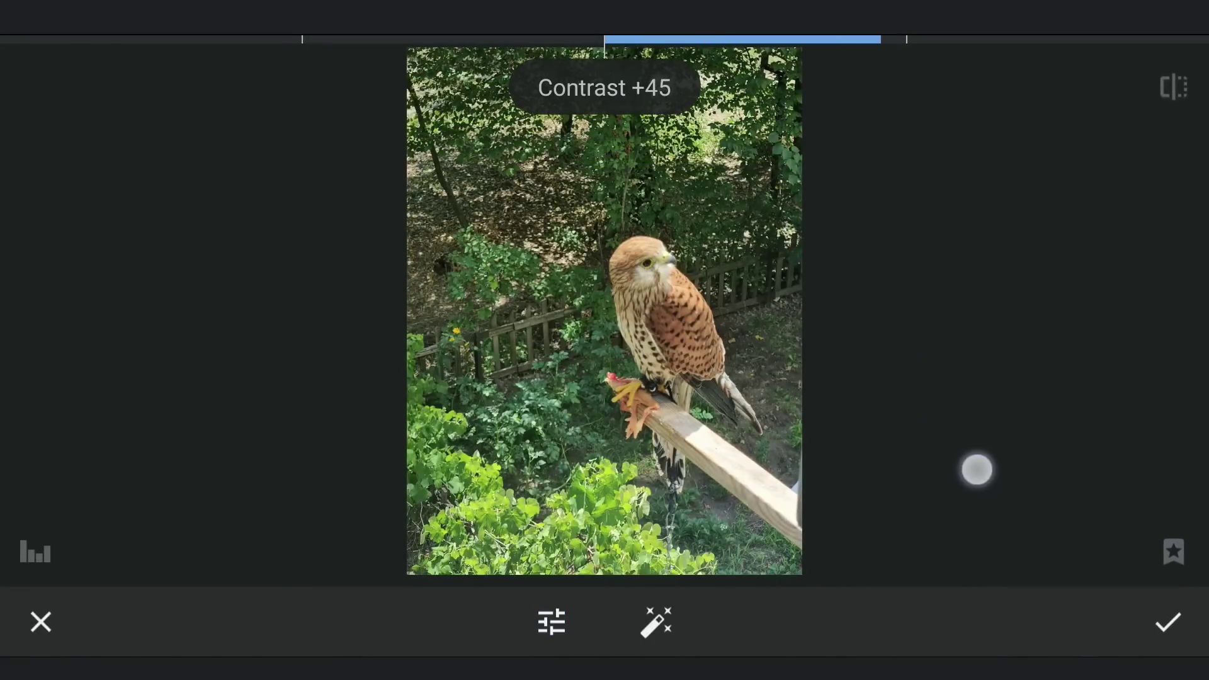
pyautogui.moveTo(882, 508)
pyautogui.mouseDown()
pyautogui.moveTo(867, 313)
pyautogui.moveTo(868, 453)
pyautogui.moveTo(846, 440)
pyautogui.mouseUp()
pyautogui.click(1168, 622)
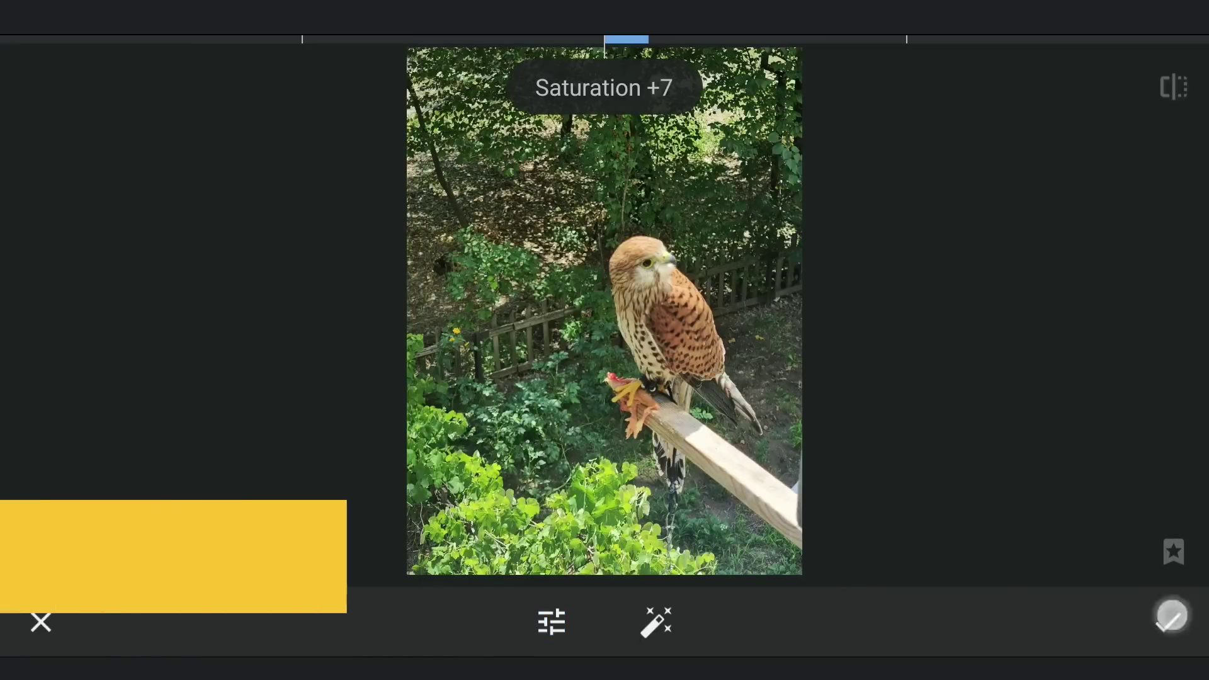
# Raise Details Structure to about +37 to sharpen fine detail
pyautogui.click(1172, 347)
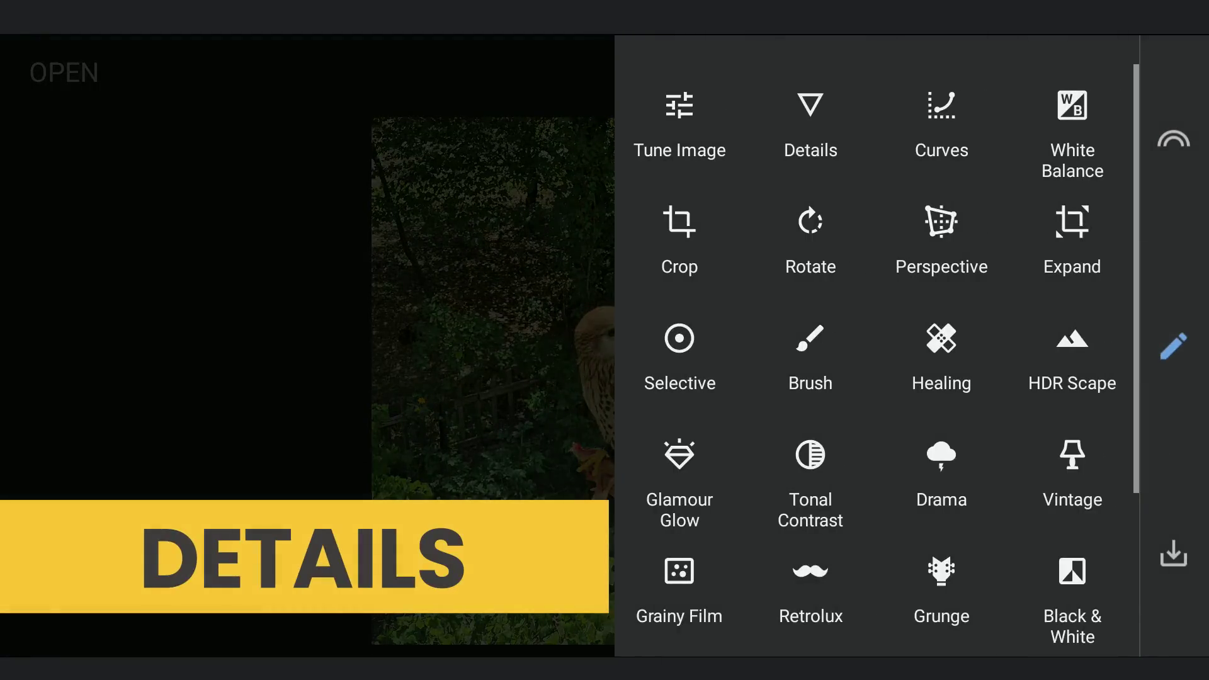
pyautogui.click(827, 140)
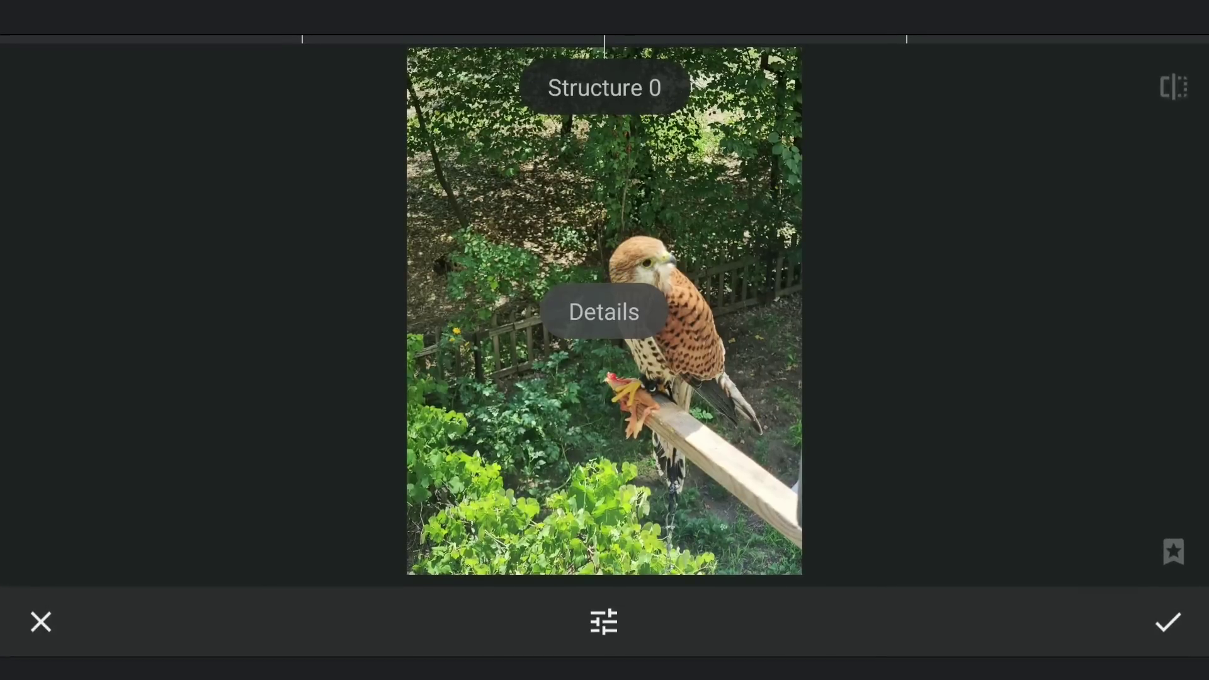
pyautogui.moveTo(788, 453); pyautogui.dragTo(897, 458)
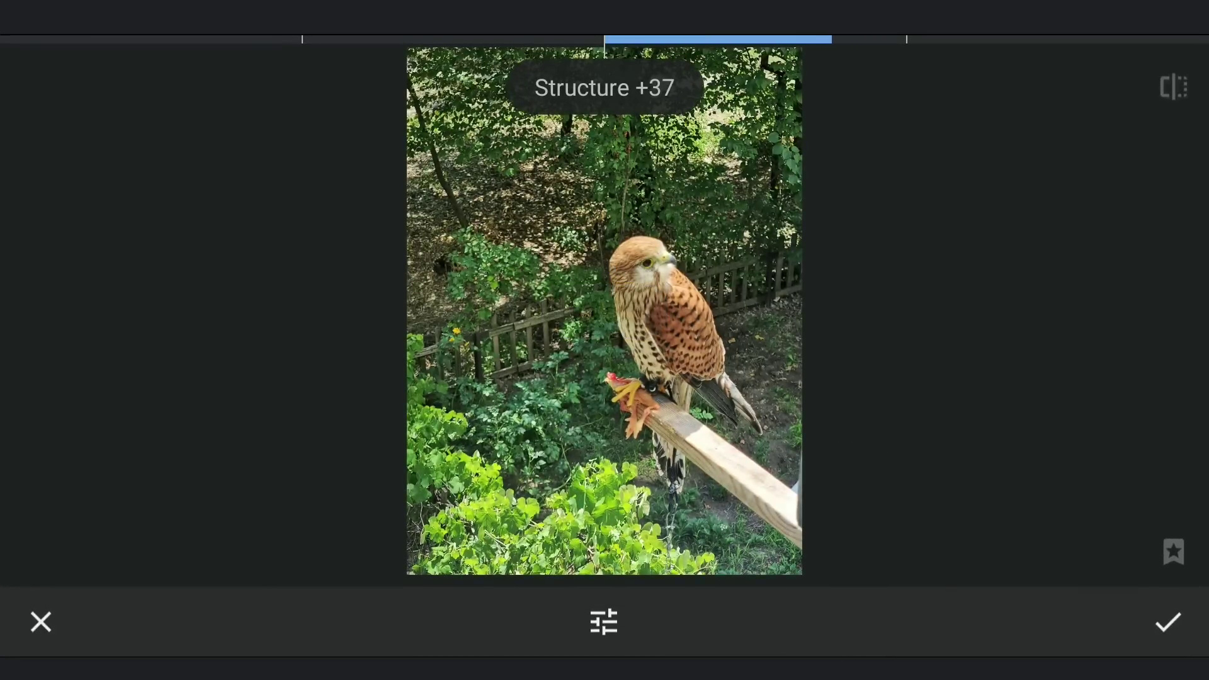
# Apply the structure sharpening and save a copy of the edited photo
pyautogui.click(1168, 621)
pyautogui.click(1173, 557)
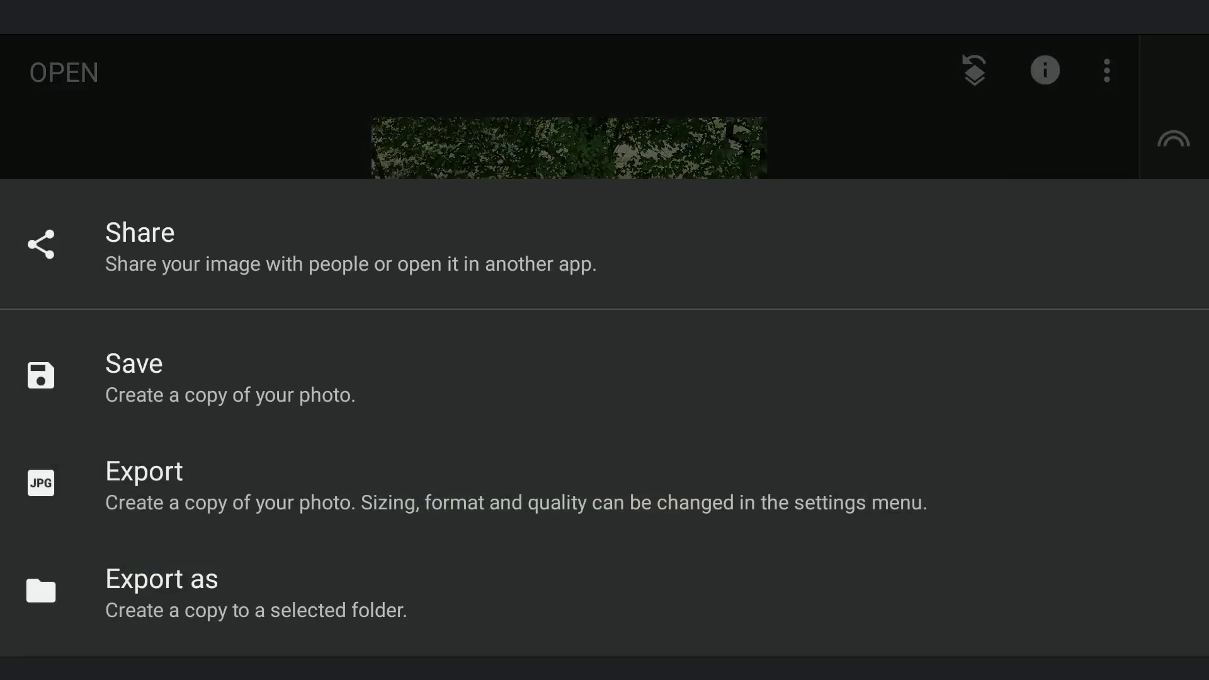
pyautogui.click(141, 486)
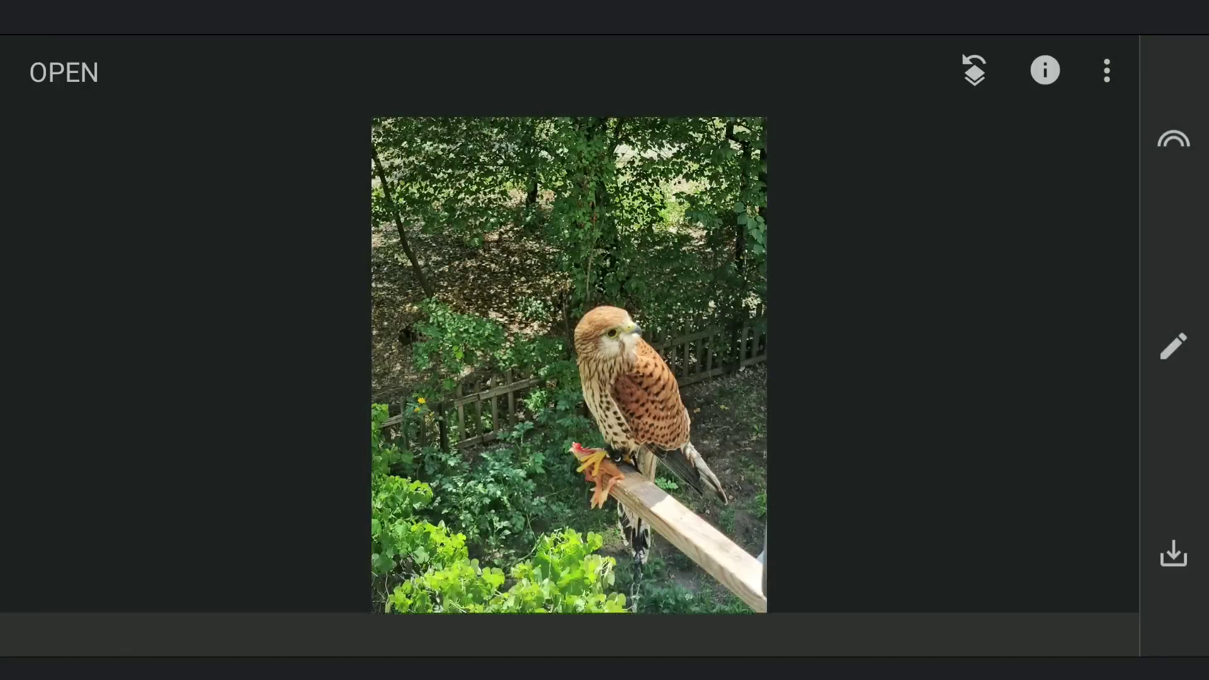
# Revert all edits to restore the original unedited kestrel photo
pyautogui.click(973, 70)
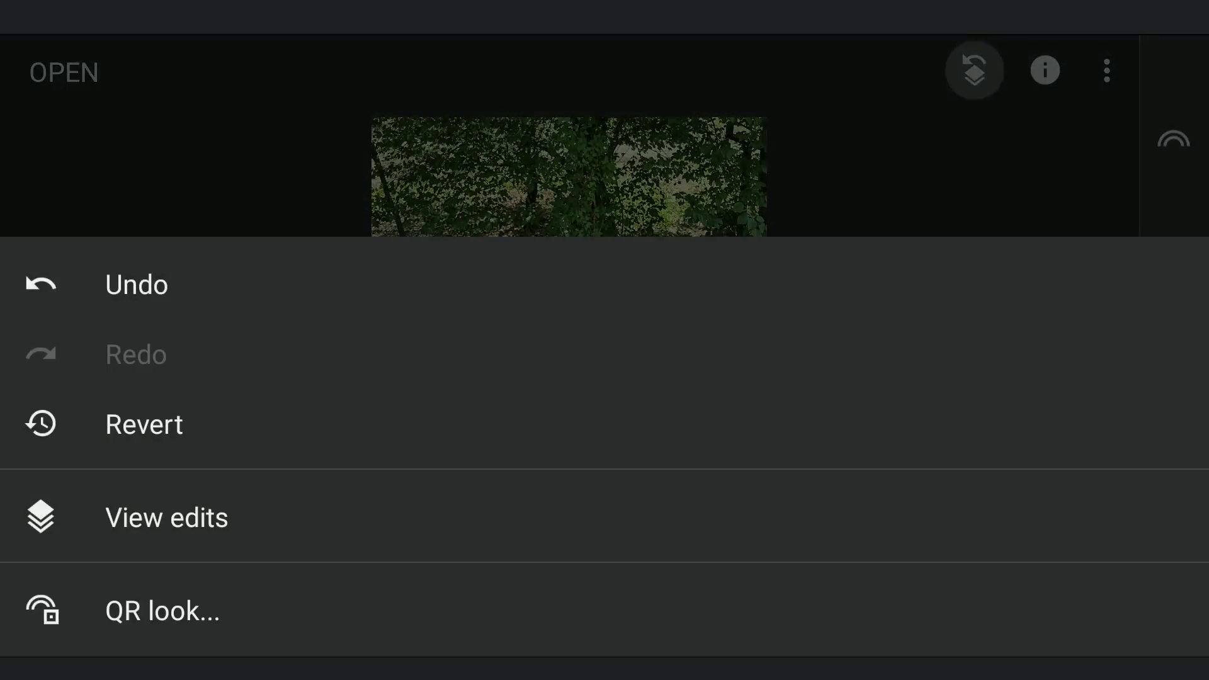
pyautogui.click(221, 423)
pyautogui.click(897, 395)
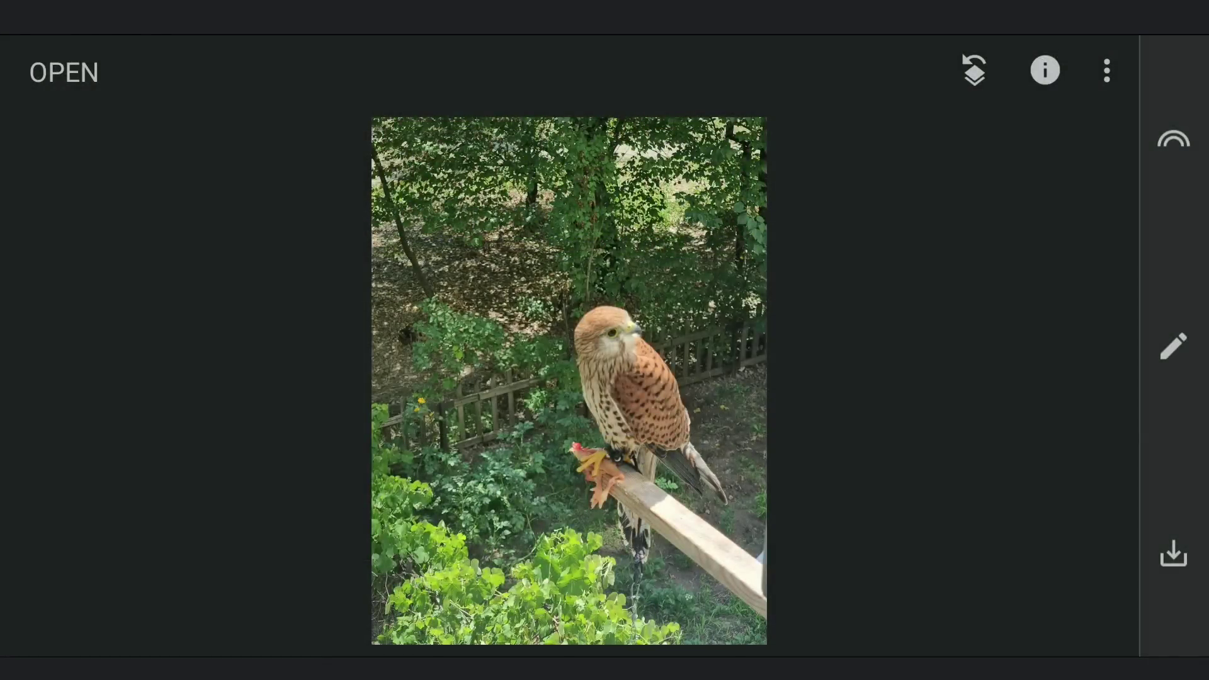
pyautogui.click(1173, 348)
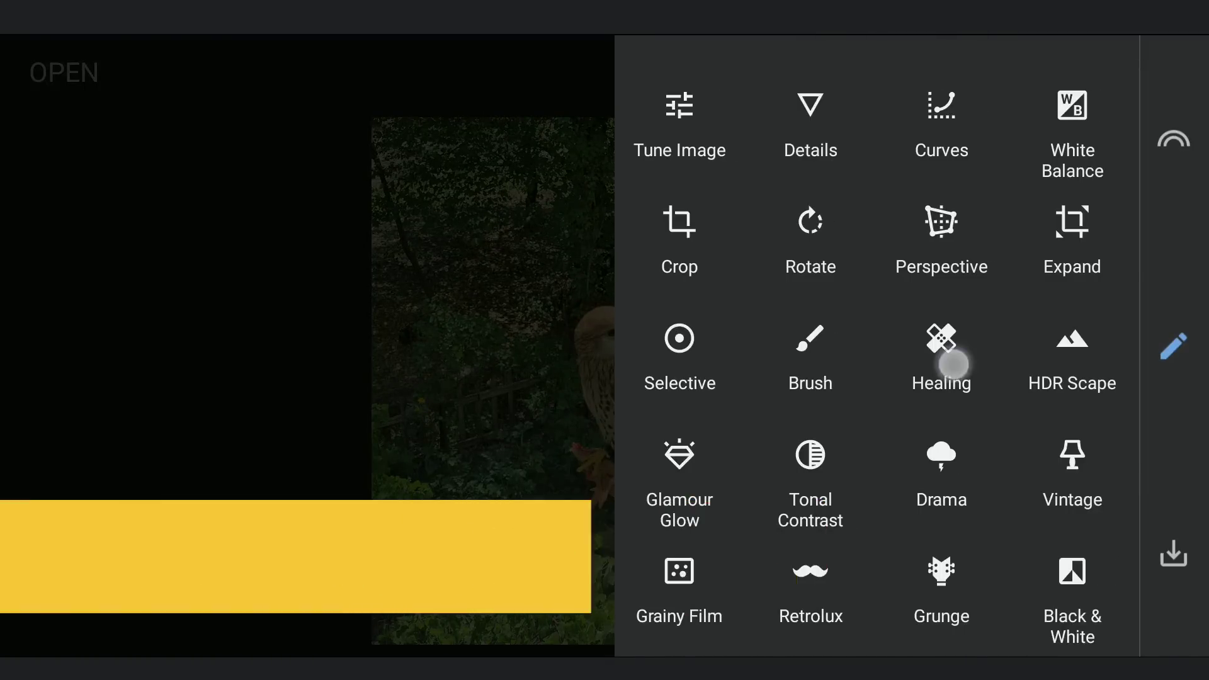
# Paint over the kestrel and its wooden perch with Healing to erase them
pyautogui.click(951, 361)
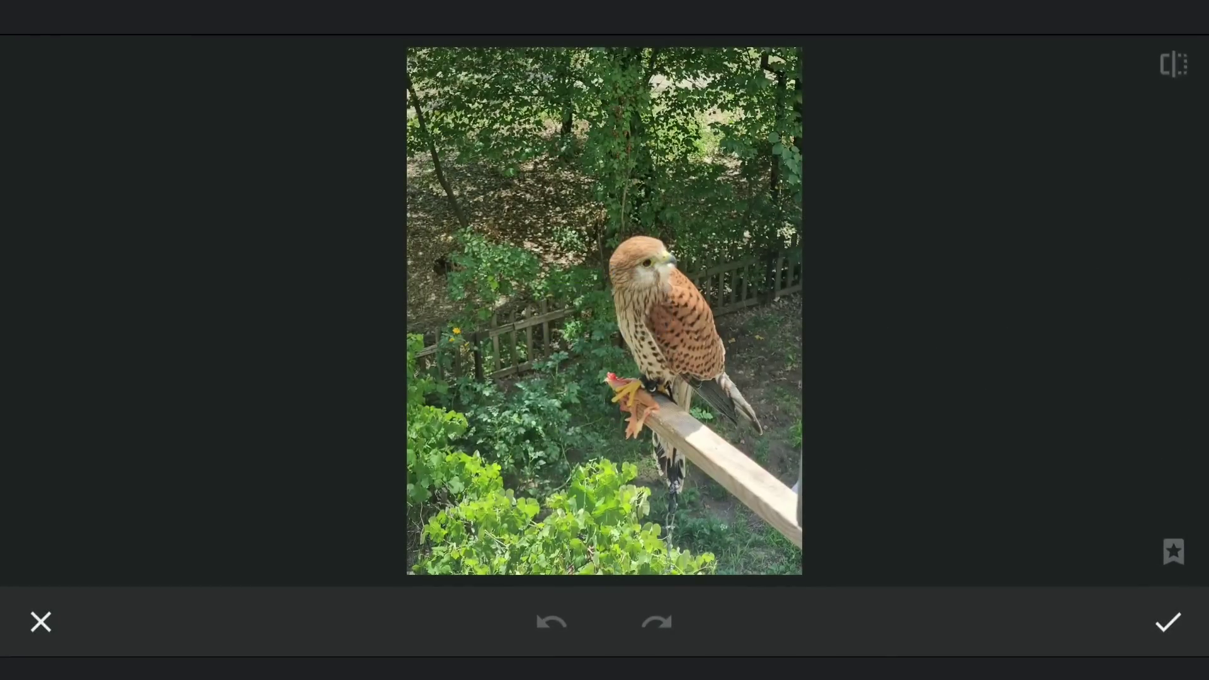
pyautogui.moveTo(783, 519)
pyautogui.mouseDown()
pyautogui.moveTo(717, 453)
pyautogui.moveTo(651, 416)
pyautogui.moveTo(639, 261)
pyautogui.moveTo(696, 364)
pyautogui.moveTo(675, 538)
pyautogui.moveTo(767, 514)
pyautogui.mouseUp()
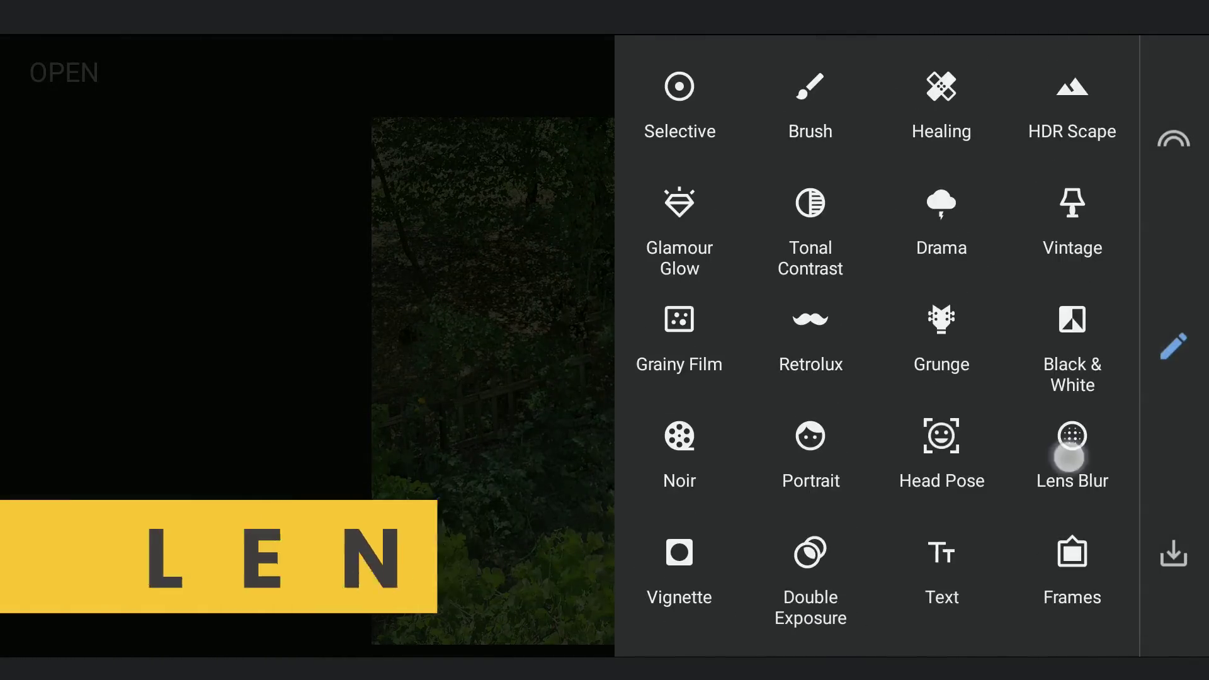
# Apply a linear lens blur at +100 strength, band shifted bottom-left, no vignette
pyautogui.click(1069, 458)
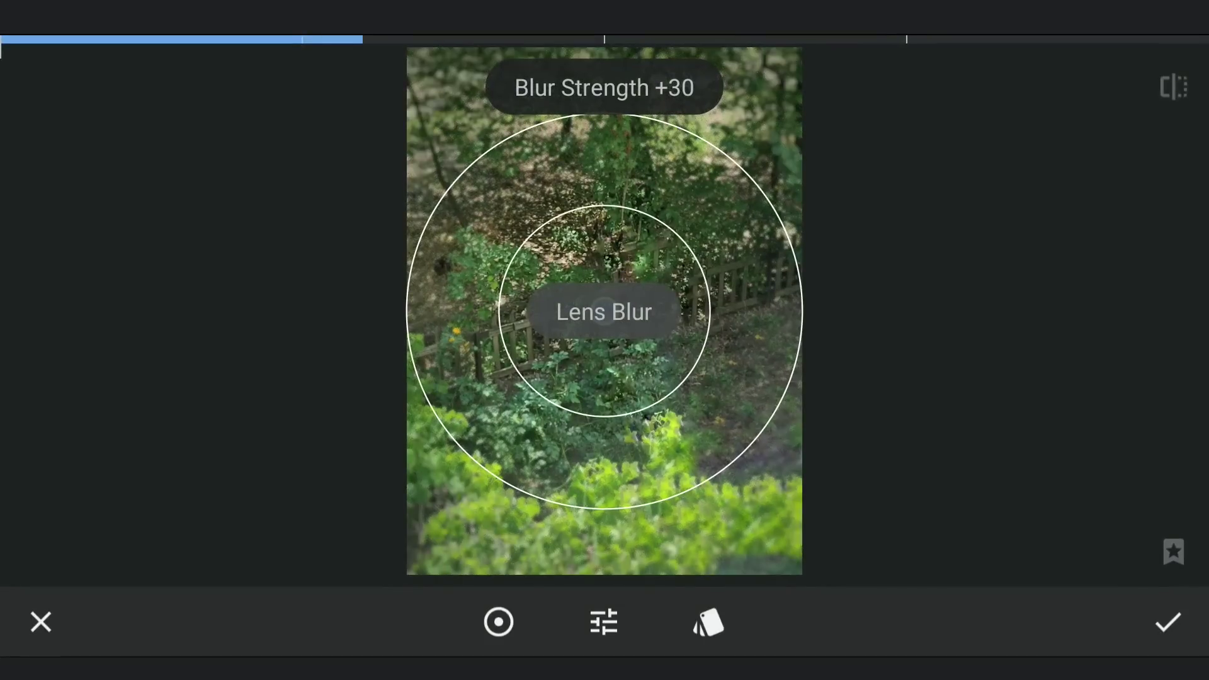
pyautogui.click(604, 621)
pyautogui.click(500, 622)
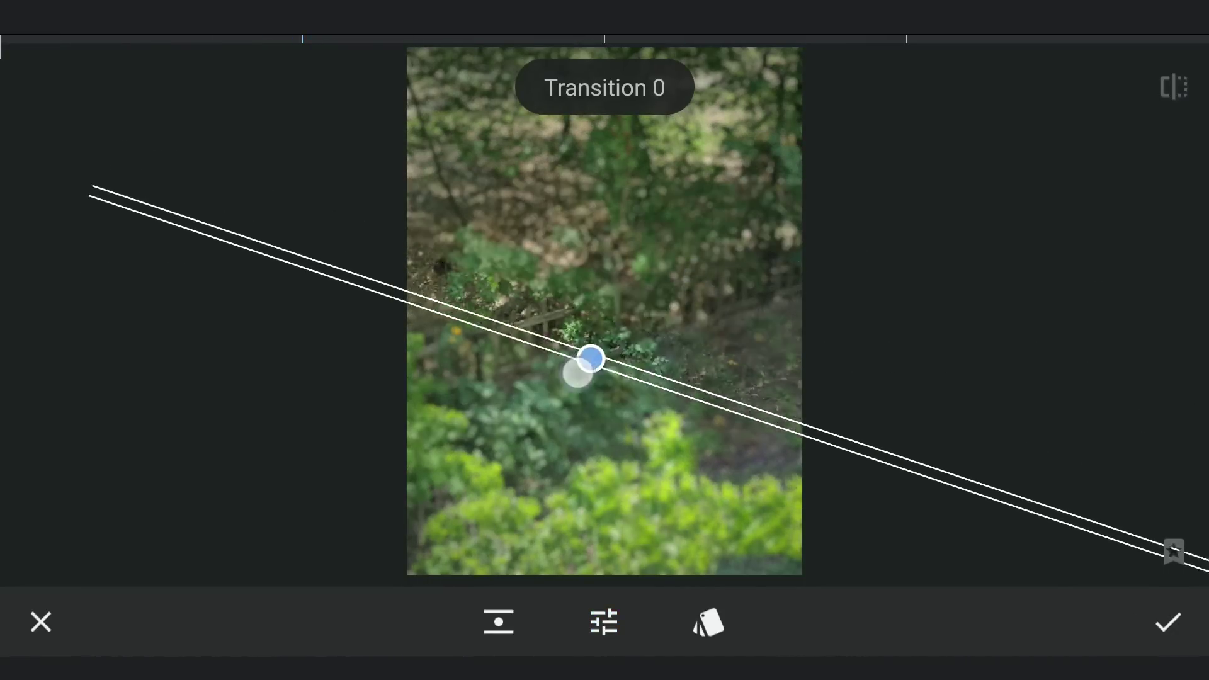
pyautogui.moveTo(605, 311); pyautogui.dragTo(406, 575)
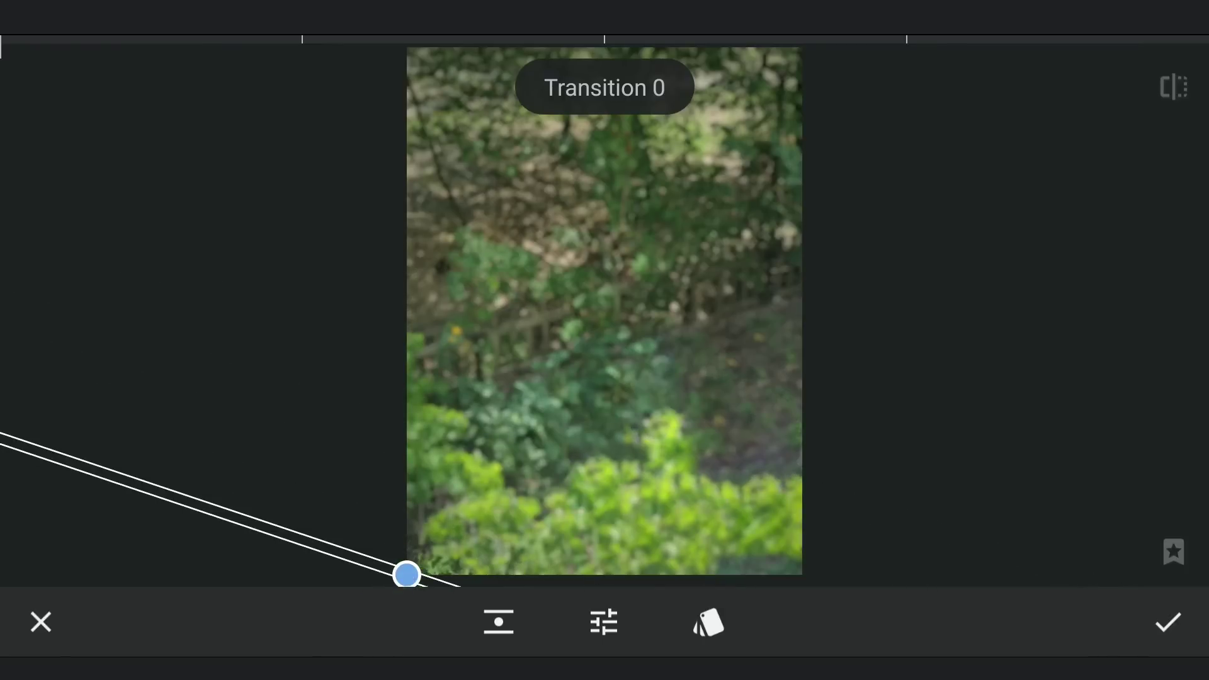
pyautogui.moveTo(940, 472); pyautogui.dragTo(944, 593)
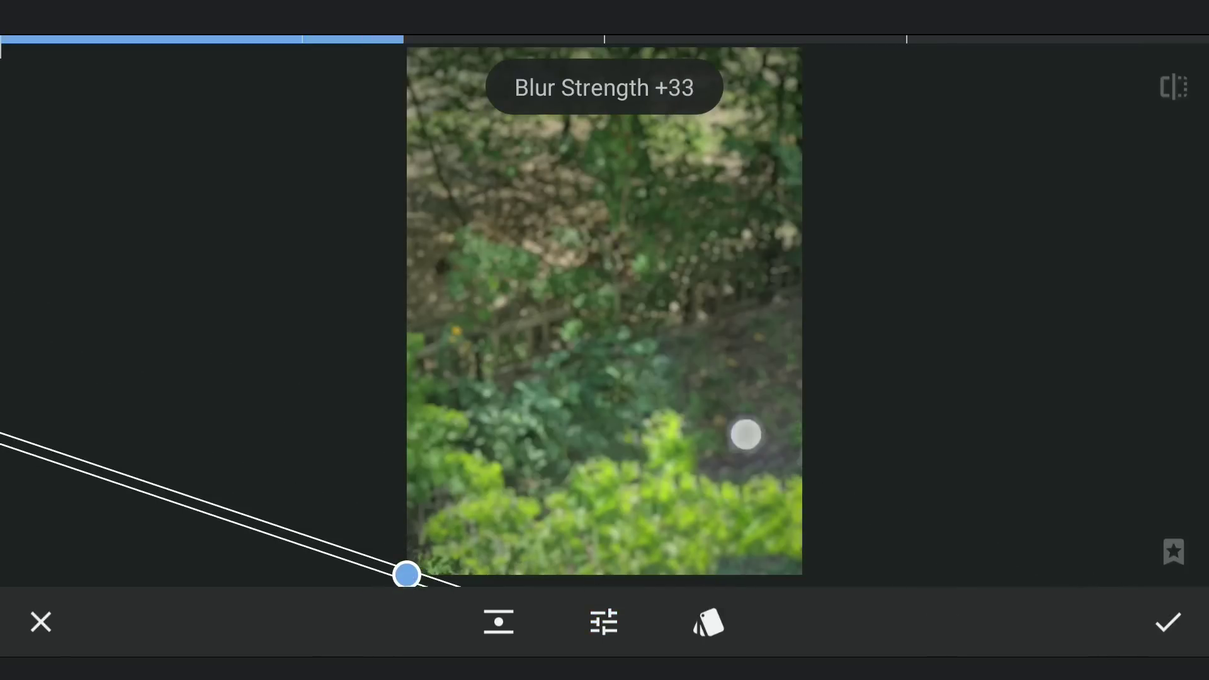
pyautogui.moveTo(746, 434); pyautogui.dragTo(1149, 458)
pyautogui.moveTo(914, 436); pyautogui.dragTo(1147, 439)
pyautogui.moveTo(996, 417)
pyautogui.mouseDown()
pyautogui.moveTo(1040, 495)
pyautogui.moveTo(757, 515)
pyautogui.mouseUp()
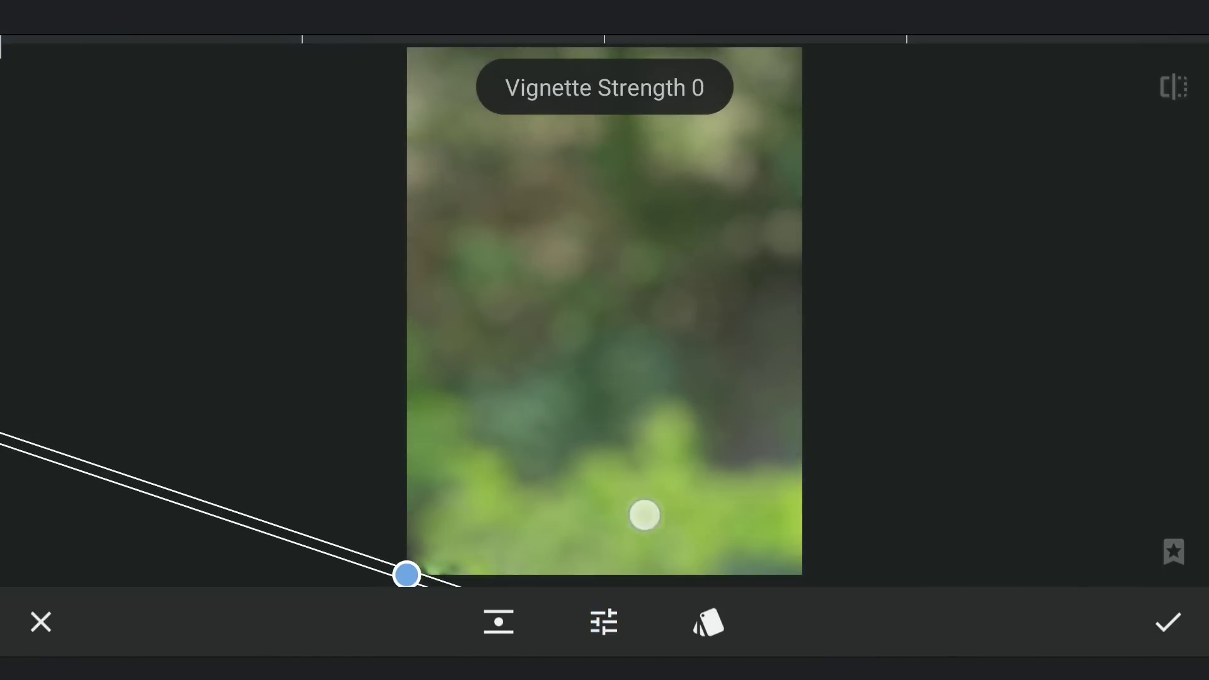
pyautogui.click(1174, 627)
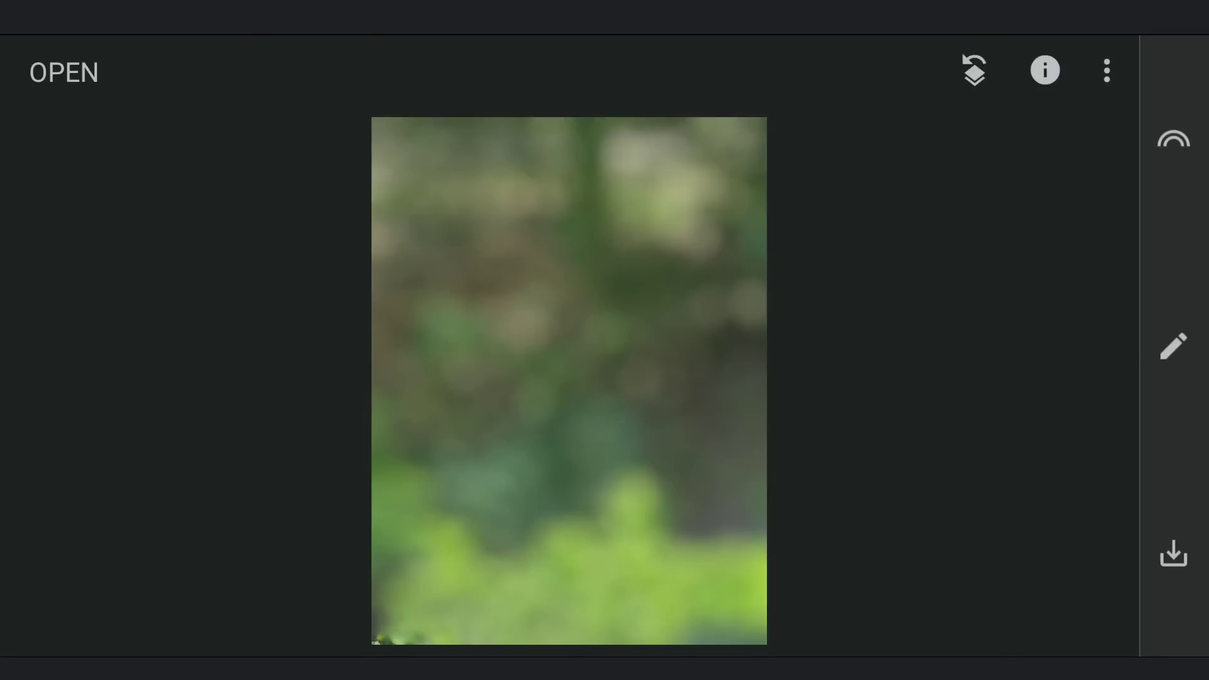
# Start a linear Lens Blur with Transition and Vignette Strength set to 0
pyautogui.click(1174, 347)
pyautogui.click(941, 103)
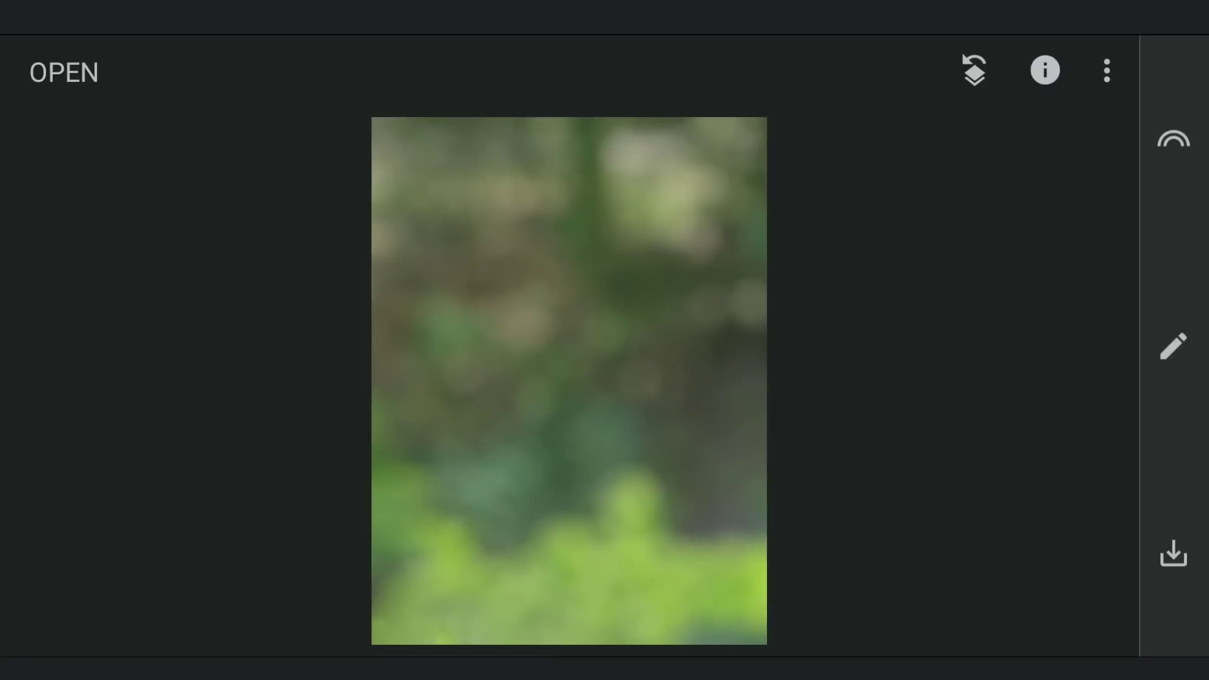
pyautogui.click(1173, 347)
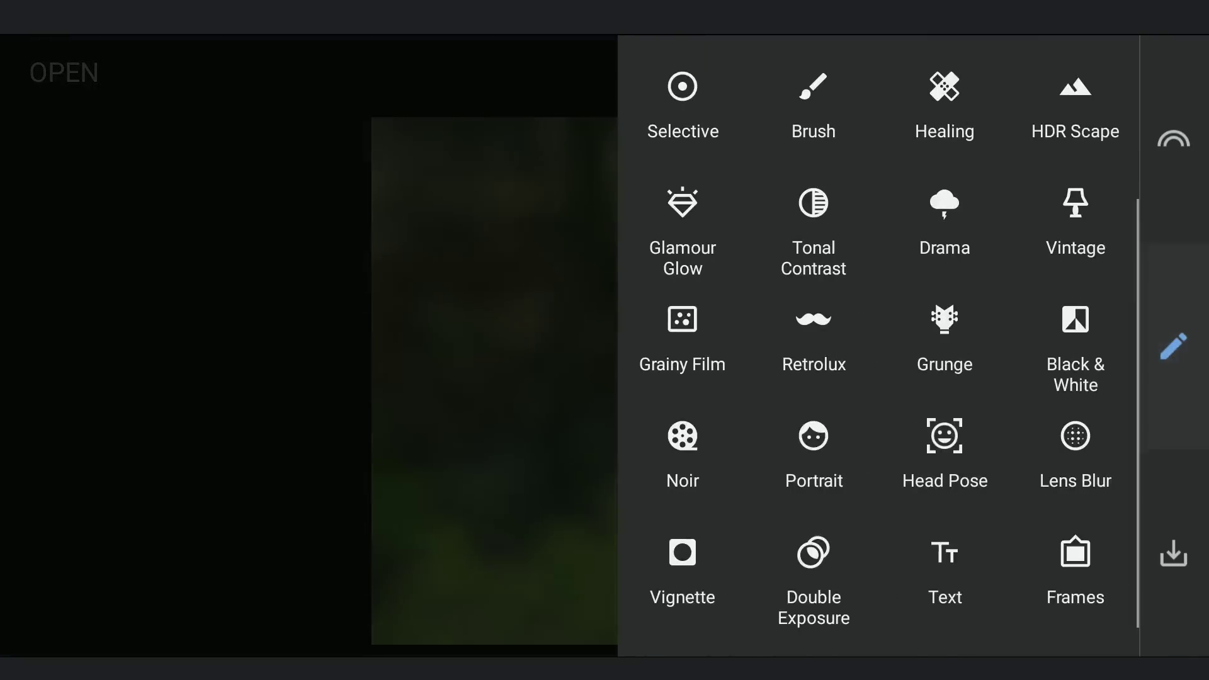
pyautogui.click(1072, 454)
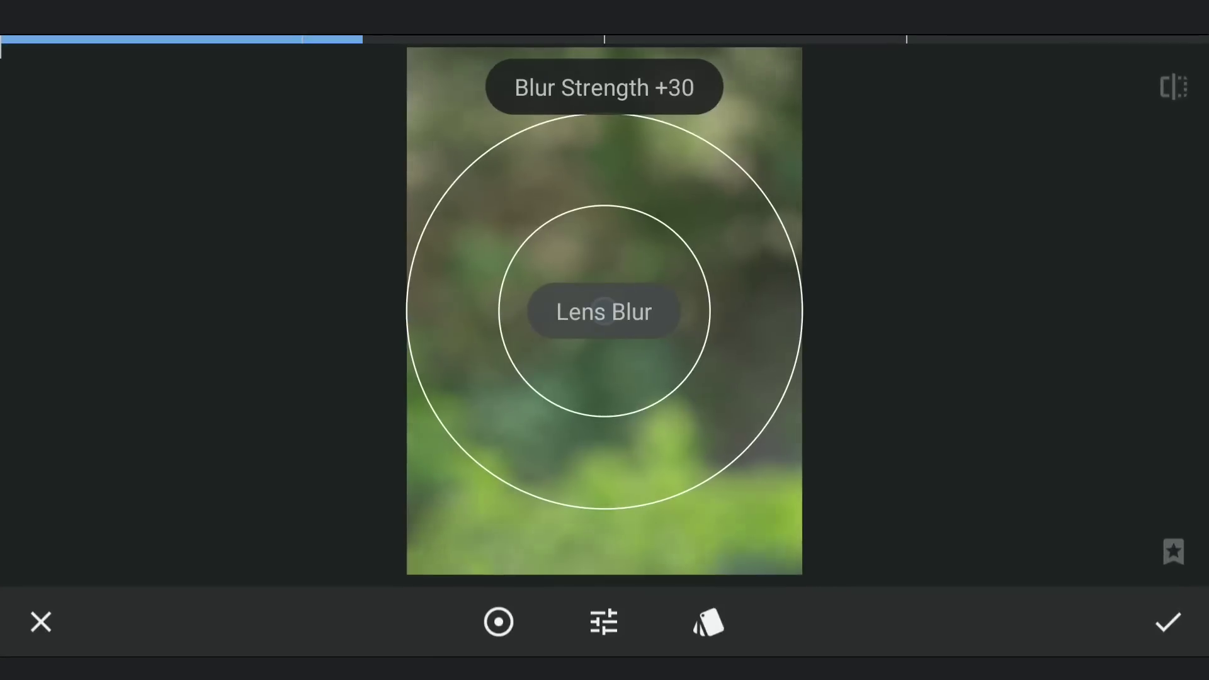
pyautogui.click(498, 622)
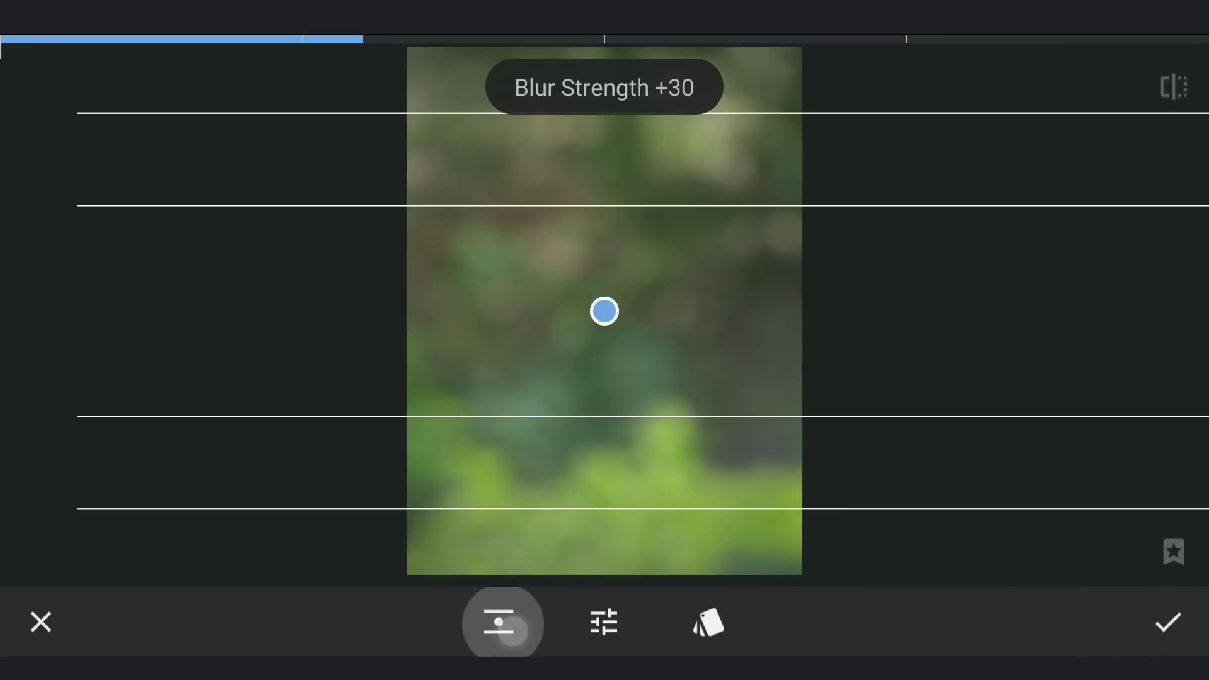
pyautogui.moveTo(864, 525)
pyautogui.mouseDown()
pyautogui.moveTo(952, 499)
pyautogui.moveTo(312, 548)
pyautogui.mouseUp()
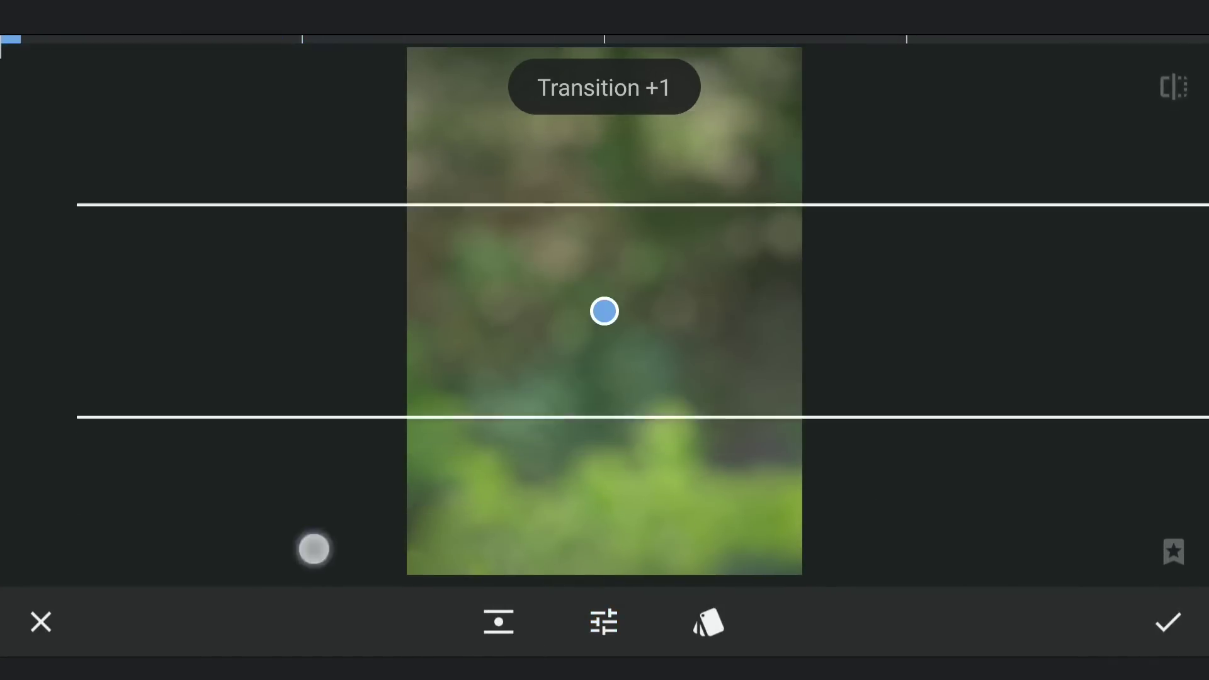
pyautogui.moveTo(865, 525)
pyautogui.mouseDown()
pyautogui.moveTo(826, 388)
pyautogui.moveTo(259, 571)
pyautogui.mouseUp()
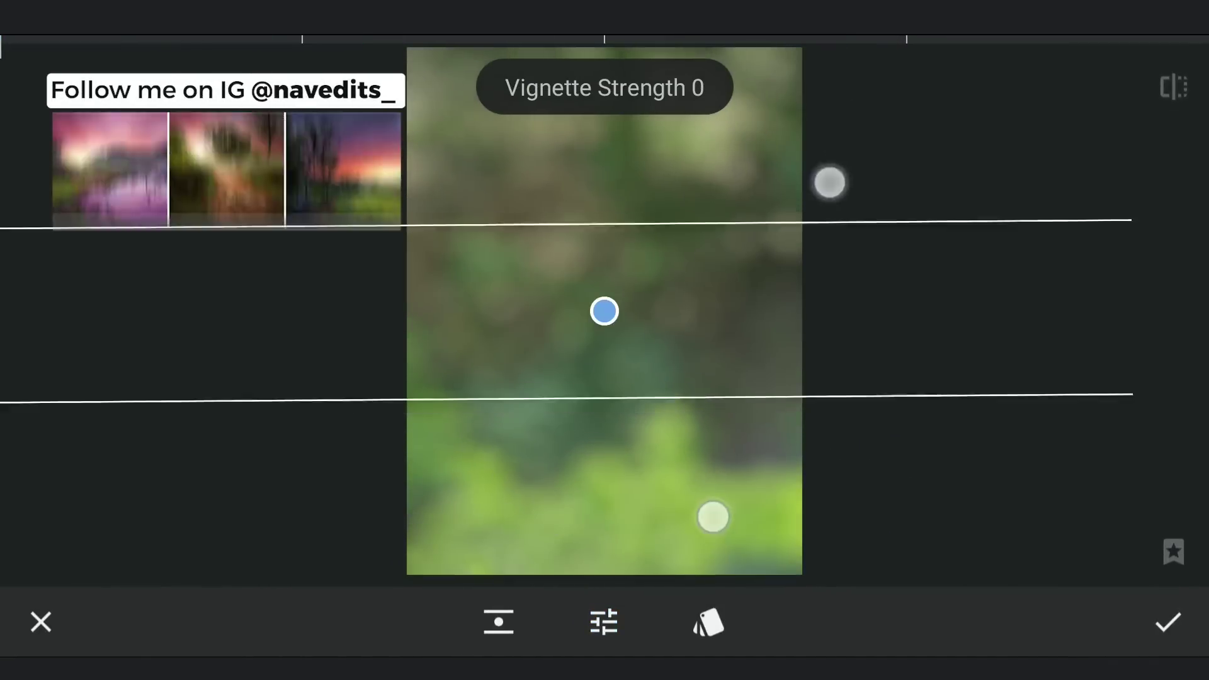
# Narrow and tilt the band downward, raise Blur Strength near maximum, and apply
pyautogui.moveTo(710, 513)
pyautogui.mouseDown()
pyautogui.moveTo(778, 517)
pyautogui.moveTo(746, 524)
pyautogui.mouseUp()
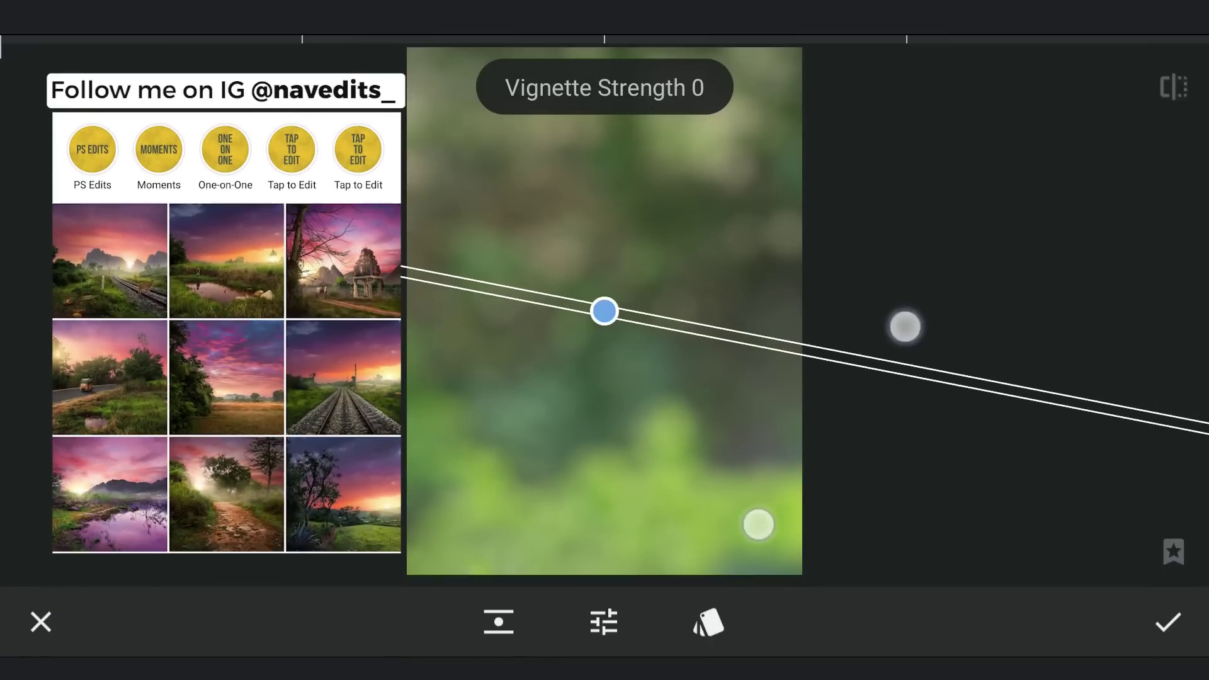
pyautogui.moveTo(604, 312); pyautogui.dragTo(406, 574)
pyautogui.moveTo(699, 378); pyautogui.dragTo(697, 566)
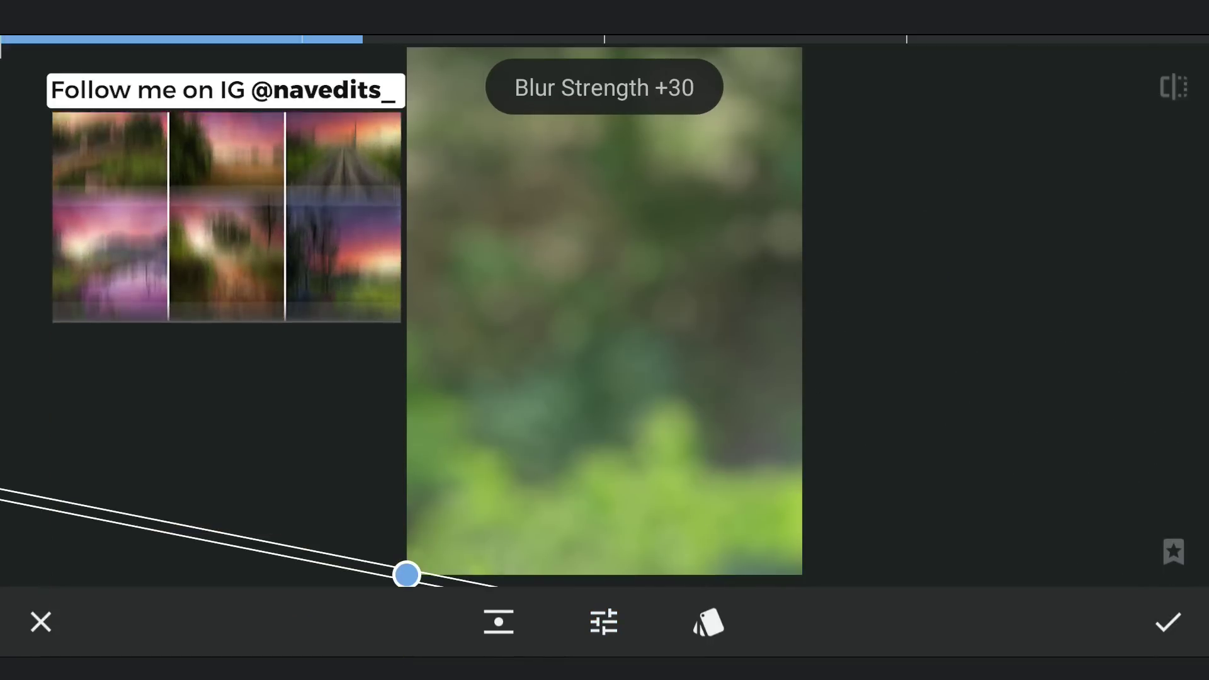
pyautogui.moveTo(671, 410); pyautogui.dragTo(1089, 435)
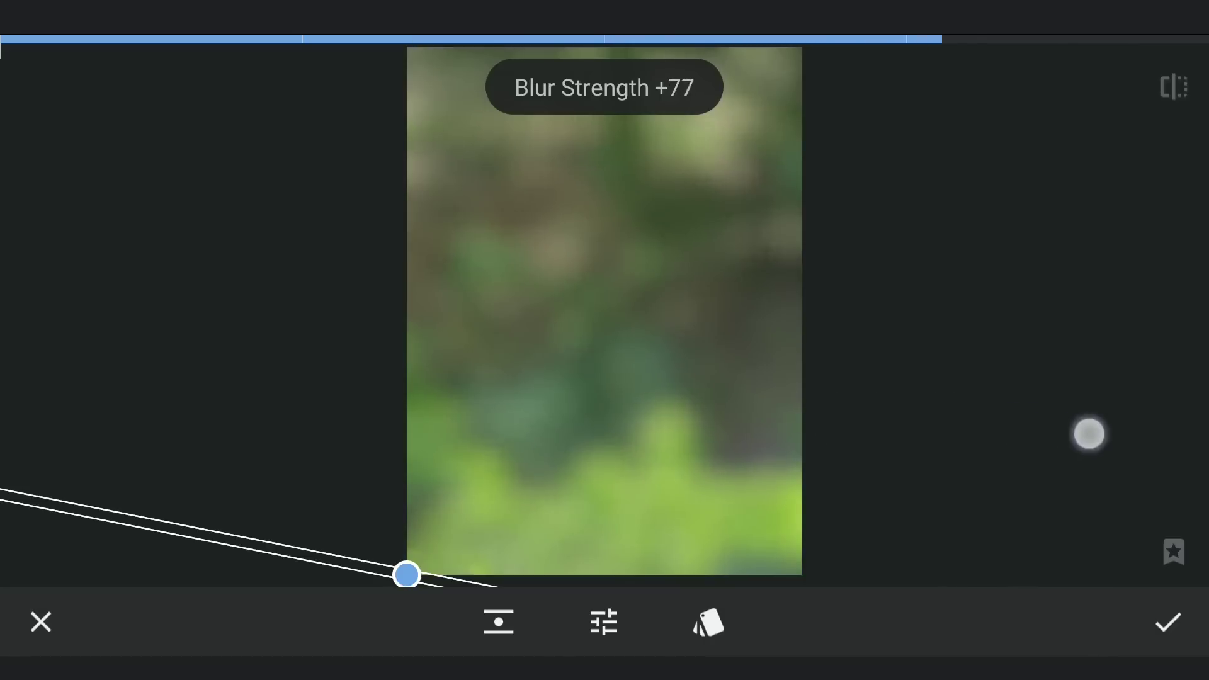
pyautogui.moveTo(811, 439)
pyautogui.mouseDown()
pyautogui.moveTo(996, 442)
pyautogui.moveTo(963, 446)
pyautogui.mouseUp()
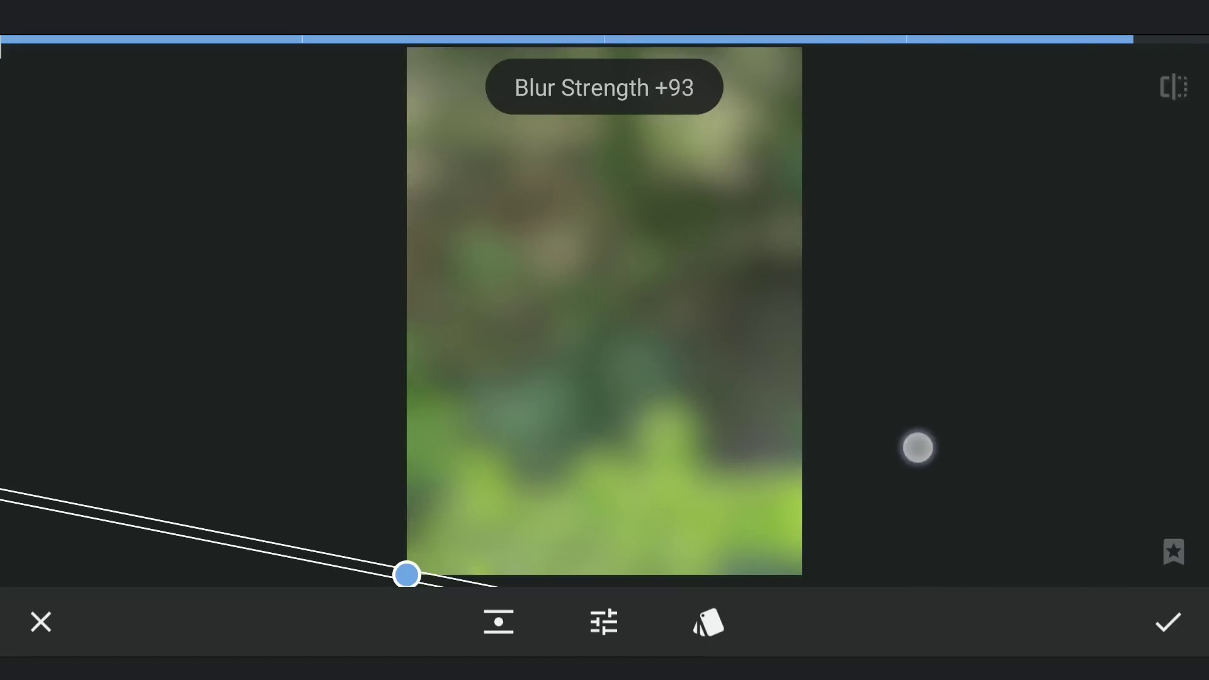
pyautogui.click(1168, 621)
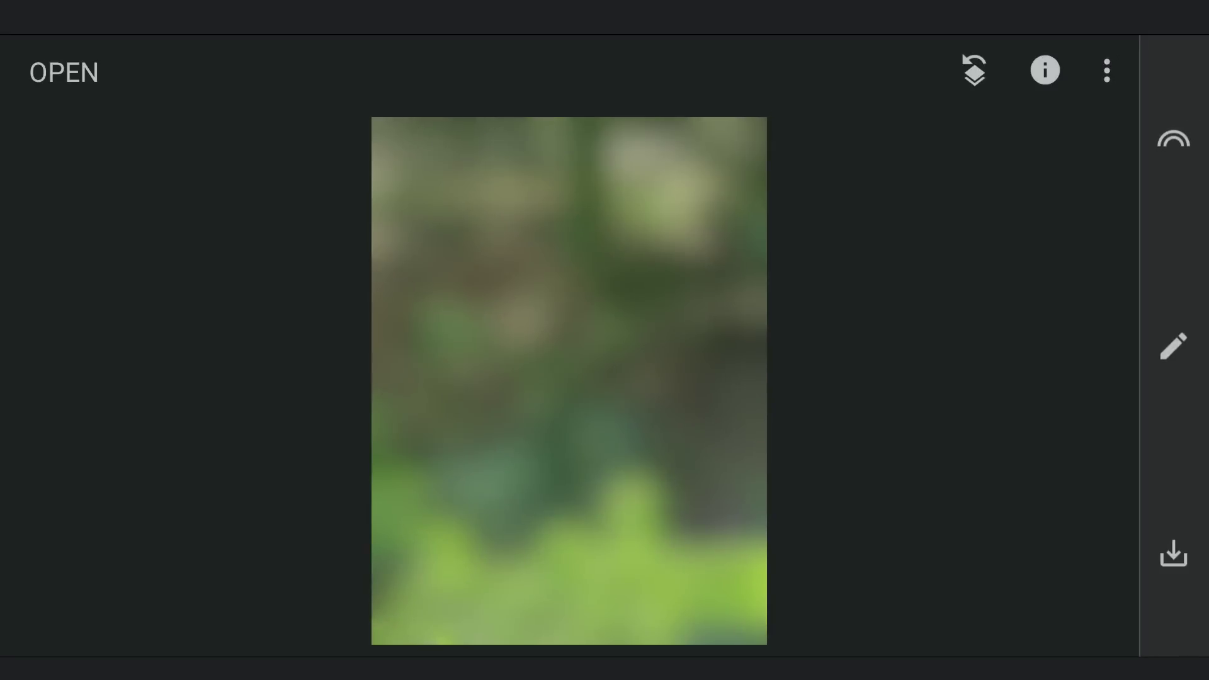
# Overlay the kestrel photo as a Double Exposure at full opacity and apply it
pyautogui.click(1173, 347)
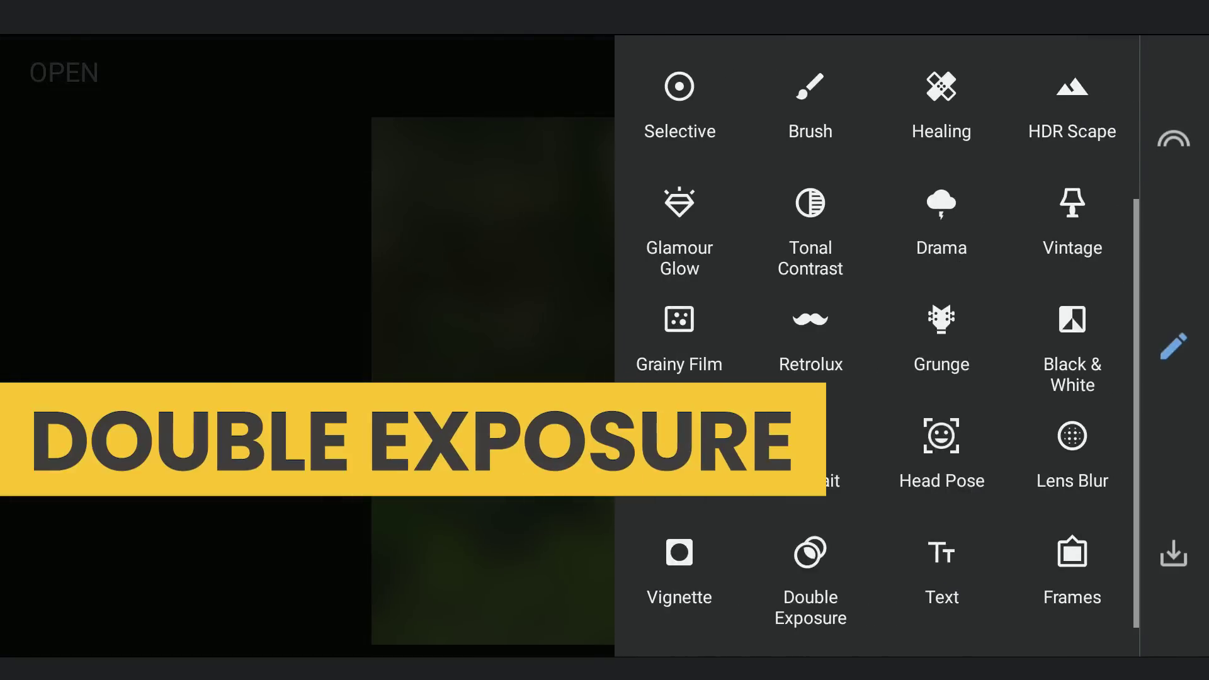
pyautogui.click(942, 454)
pyautogui.click(838, 572)
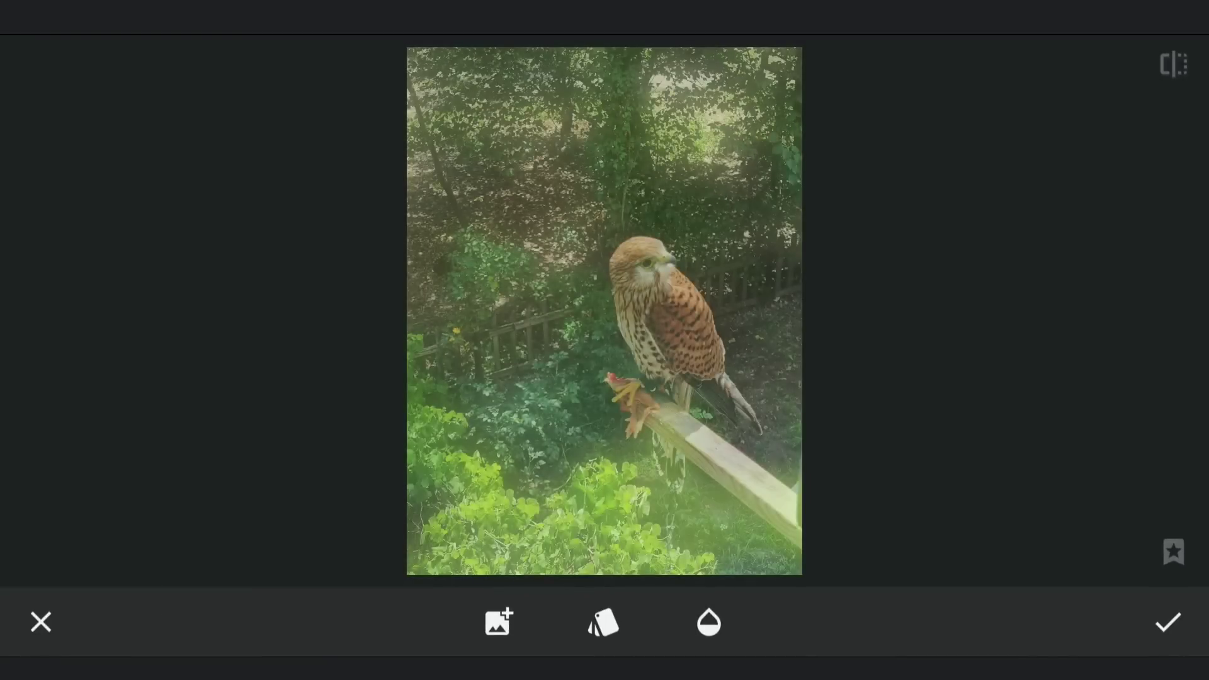
pyautogui.click(709, 622)
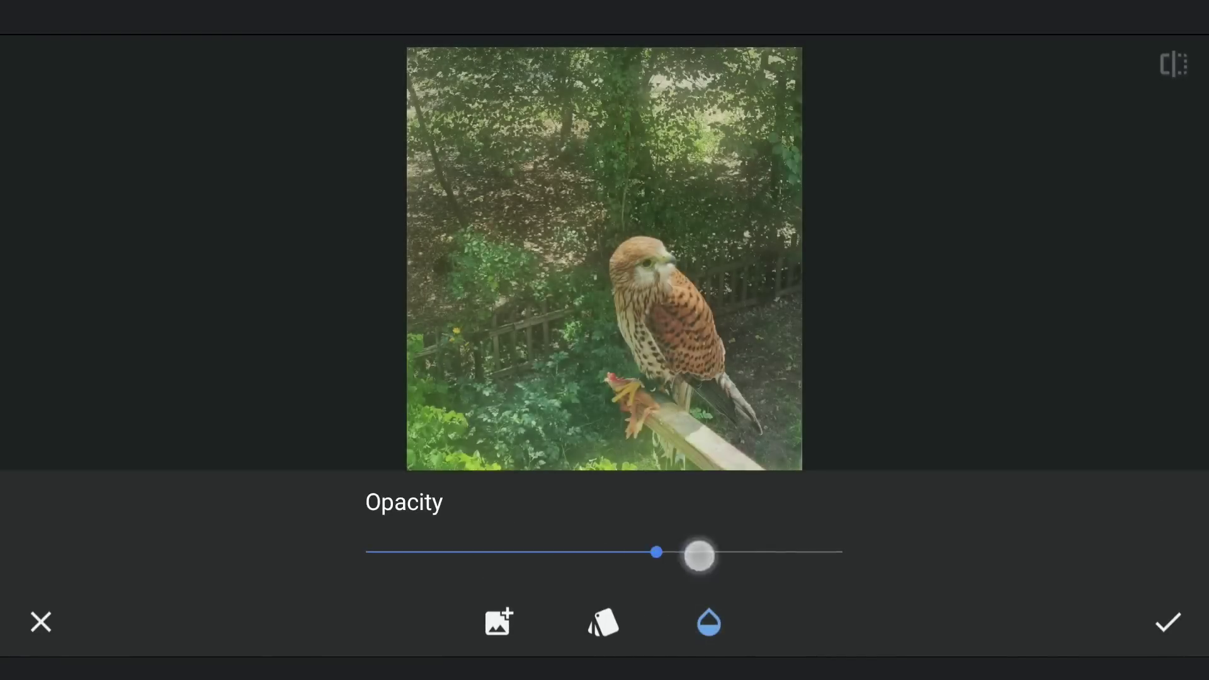
pyautogui.moveTo(591, 557); pyautogui.dragTo(985, 566)
pyautogui.click(708, 622)
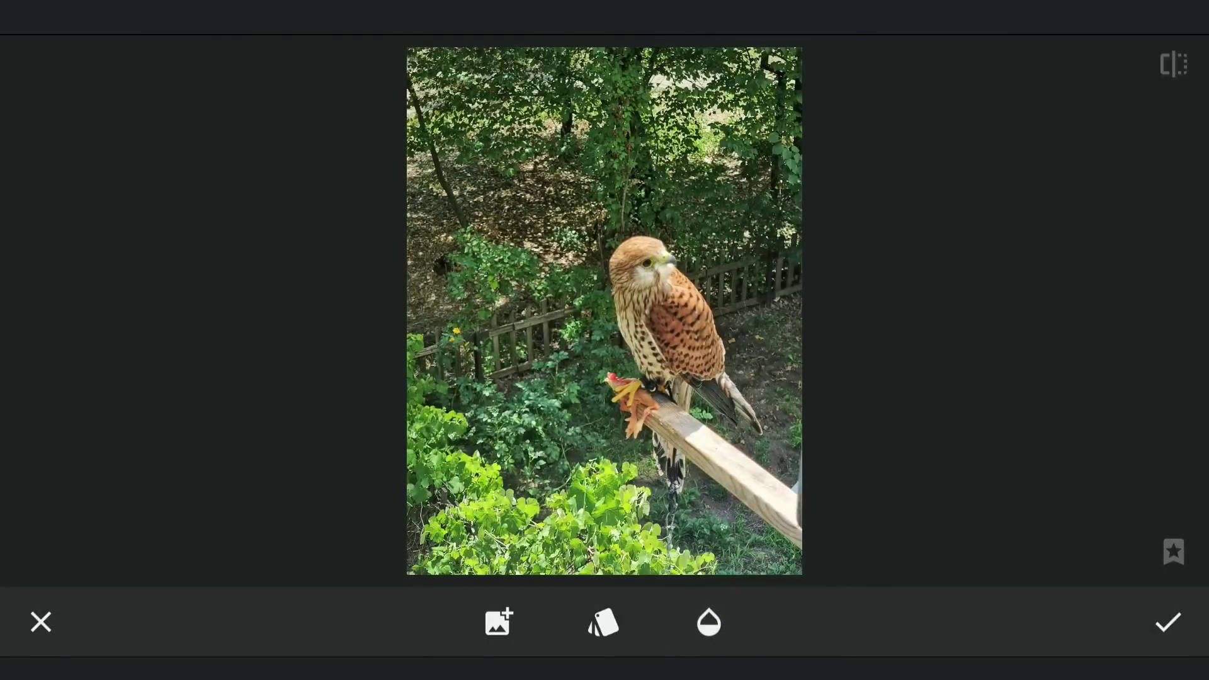
pyautogui.click(1183, 625)
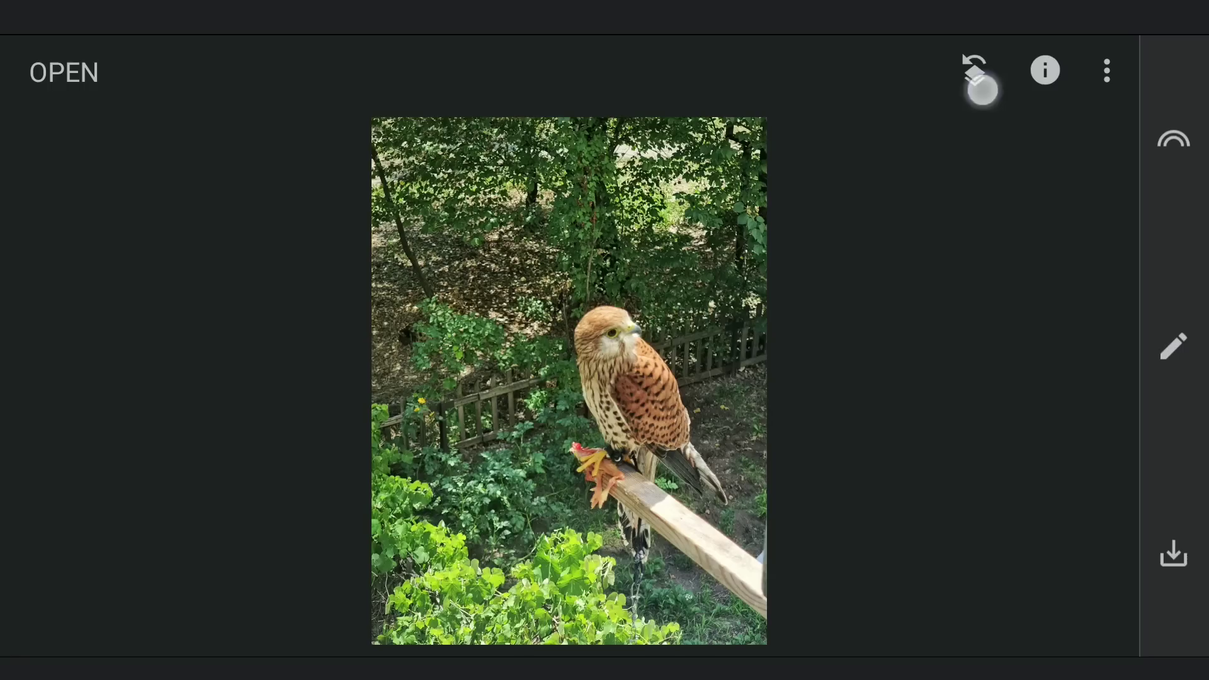
# Open the Double Exposure edit's brush mask from View edits
pyautogui.click(974, 72)
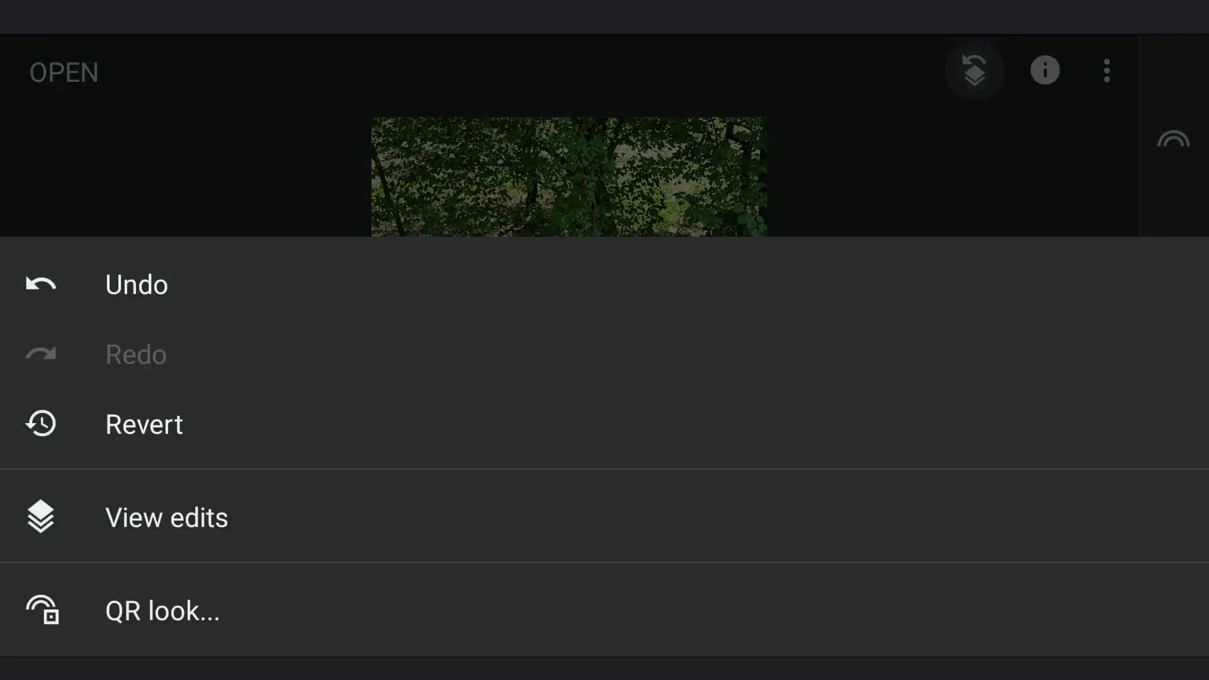
pyautogui.click(431, 531)
pyautogui.click(1131, 240)
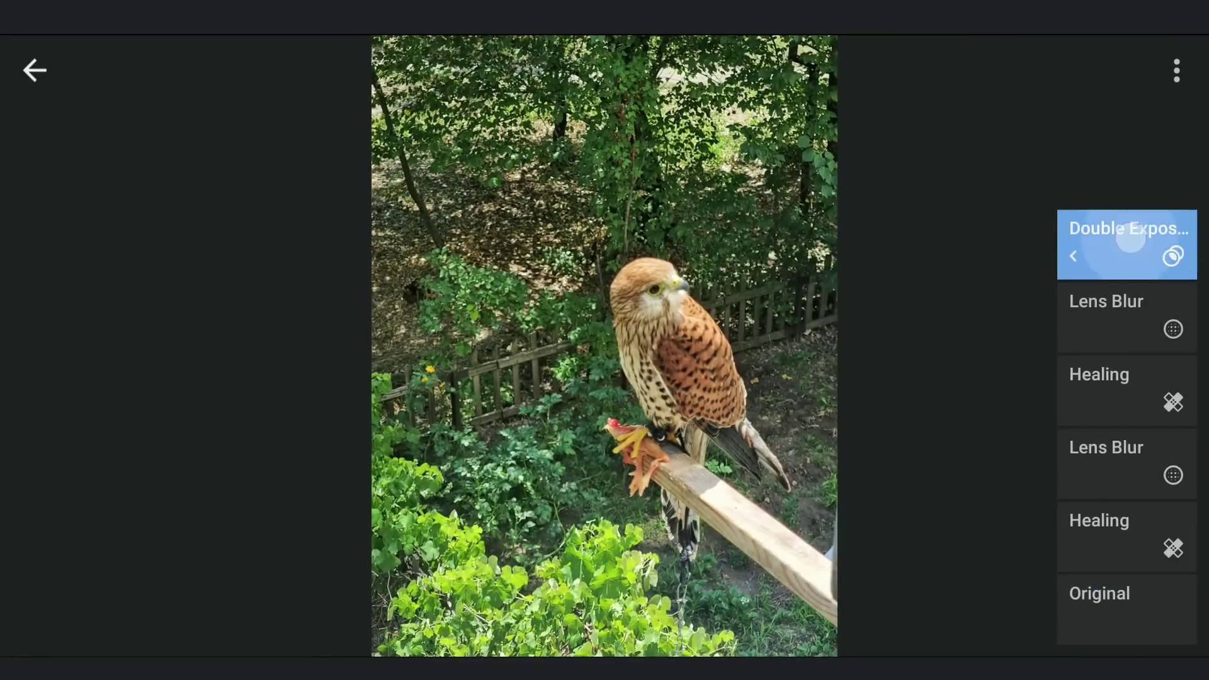
pyautogui.click(949, 247)
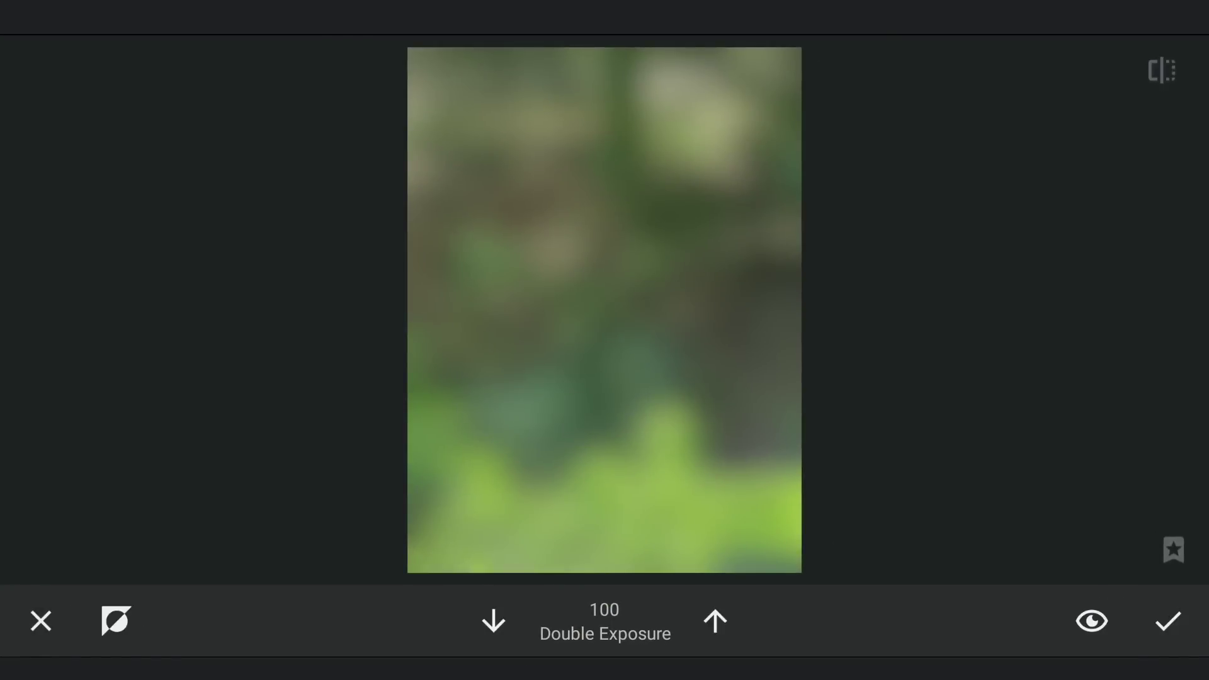
# Paint the mask over the kestrel and perch, then lower the brush strength
pyautogui.moveTo(755, 491)
pyautogui.mouseDown()
pyautogui.moveTo(689, 435)
pyautogui.moveTo(718, 454)
pyautogui.mouseUp()
pyautogui.moveTo(661, 311); pyautogui.dragTo(670, 359)
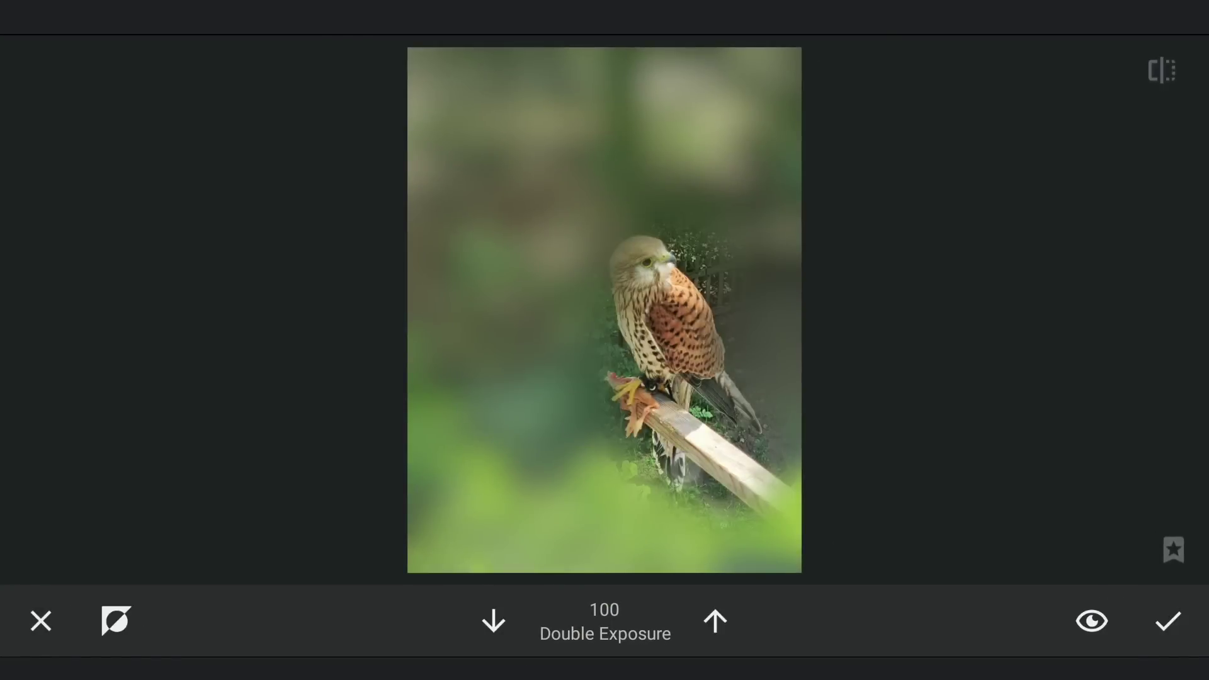
pyautogui.moveTo(615, 255); pyautogui.dragTo(644, 352)
pyautogui.moveTo(633, 452); pyautogui.dragTo(623, 473)
pyautogui.moveTo(718, 472); pyautogui.dragTo(794, 530)
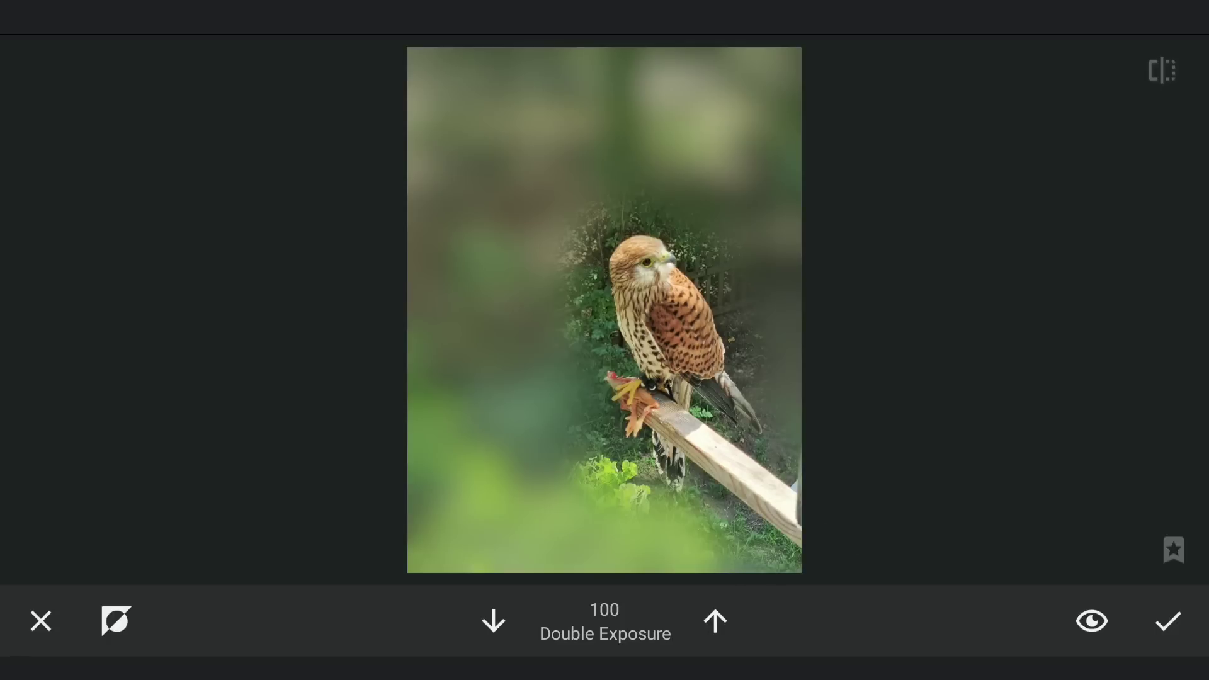
pyautogui.click(492, 622)
pyautogui.click(491, 621)
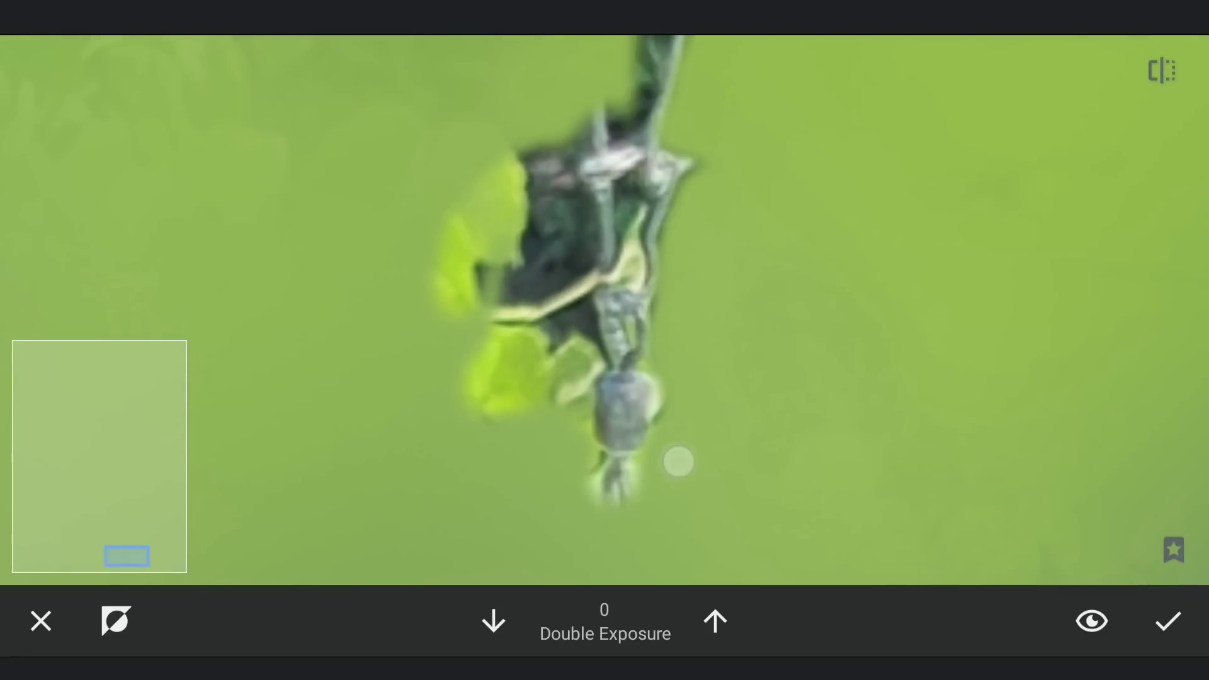
# Zoom in below the perch and erase the sharp patch beside the claws
pyautogui.moveTo(472, 414); pyautogui.dragTo(539, 393)
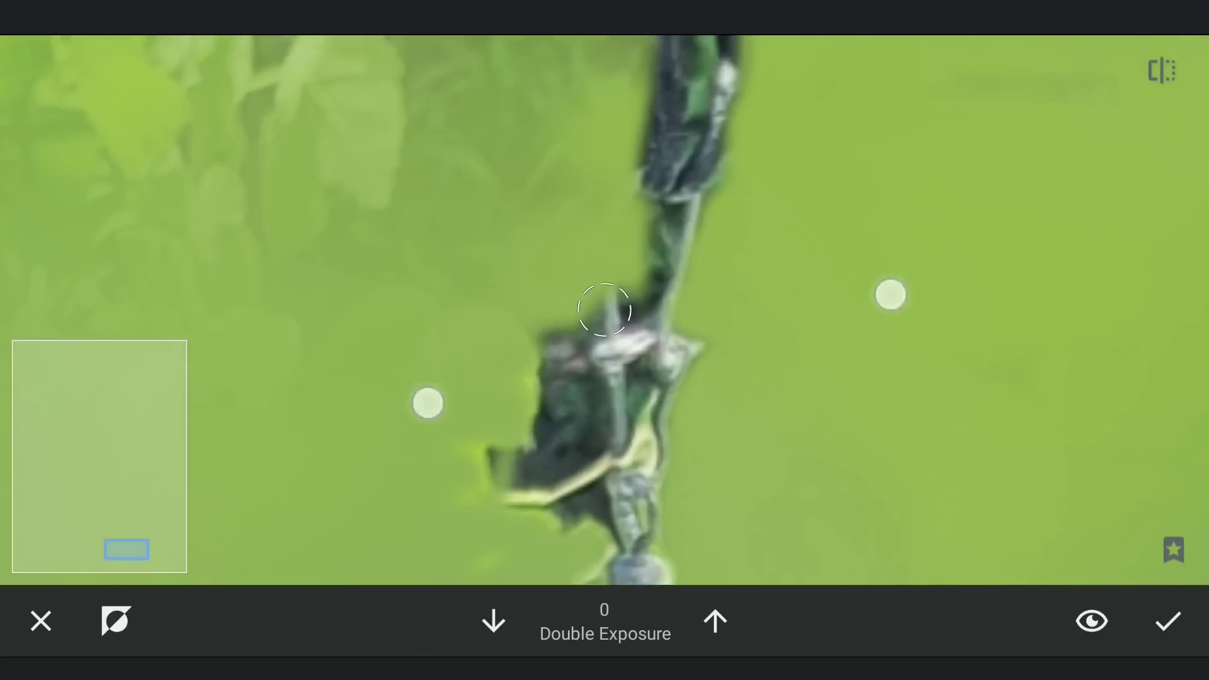
pyautogui.moveTo(425, 402); pyautogui.dragTo(393, 423)
pyautogui.moveTo(521, 482); pyautogui.dragTo(878, 392)
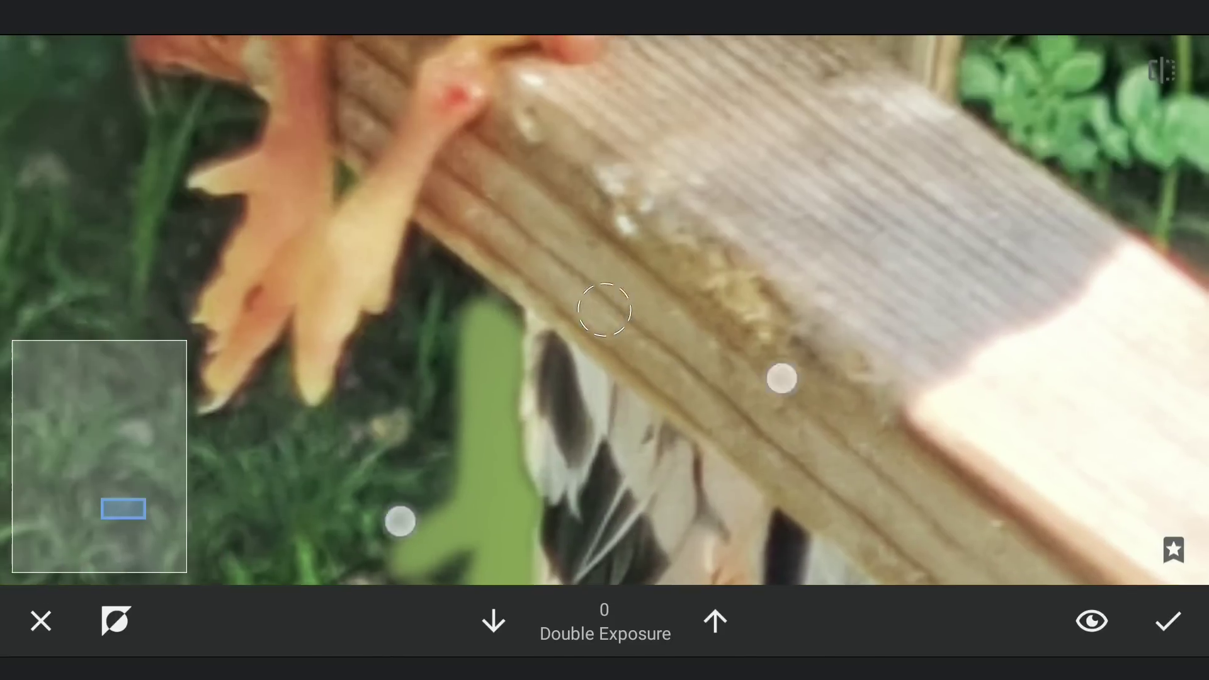
pyautogui.moveTo(604, 312); pyautogui.dragTo(396, 378)
pyautogui.moveTo(454, 274)
pyautogui.mouseDown()
pyautogui.moveTo(321, 482)
pyautogui.moveTo(566, 406)
pyautogui.moveTo(500, 445)
pyautogui.mouseUp()
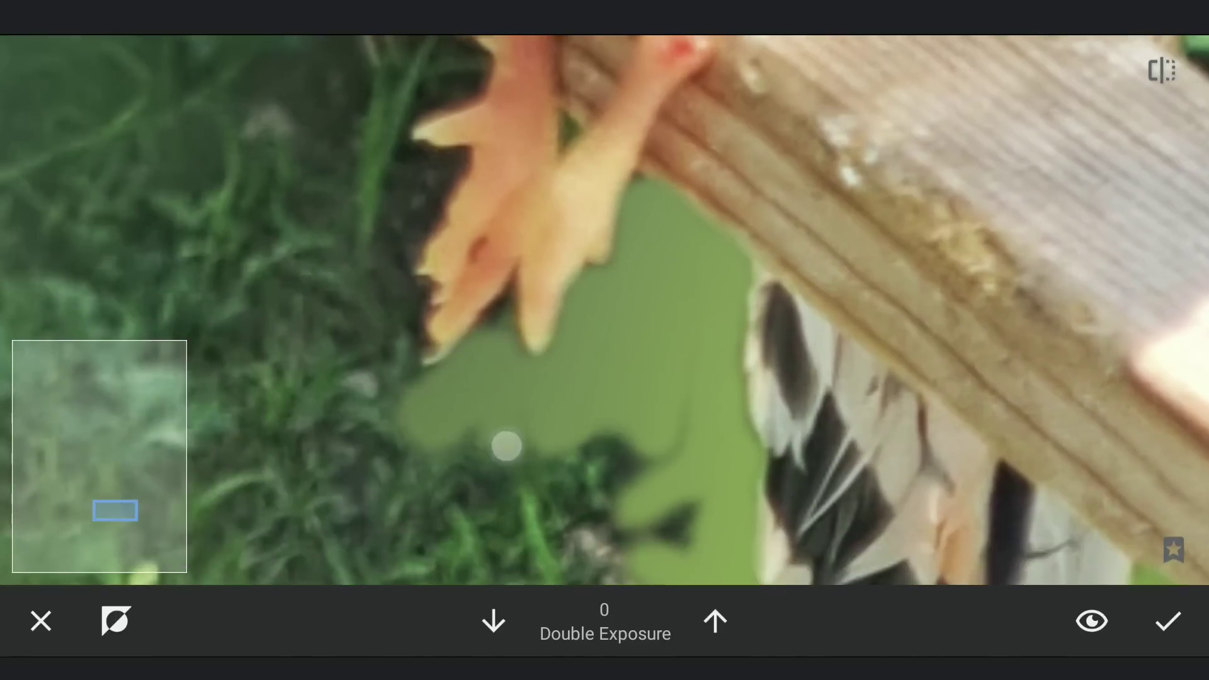
# Pan along the claws toward the head, erasing the mask along the bird's edge
pyautogui.moveTo(794, 317); pyautogui.dragTo(312, 424)
pyautogui.moveTo(412, 283)
pyautogui.mouseDown()
pyautogui.moveTo(359, 398)
pyautogui.moveTo(237, 114)
pyautogui.mouseUp()
pyautogui.moveTo(727, 275); pyautogui.dragTo(369, 398)
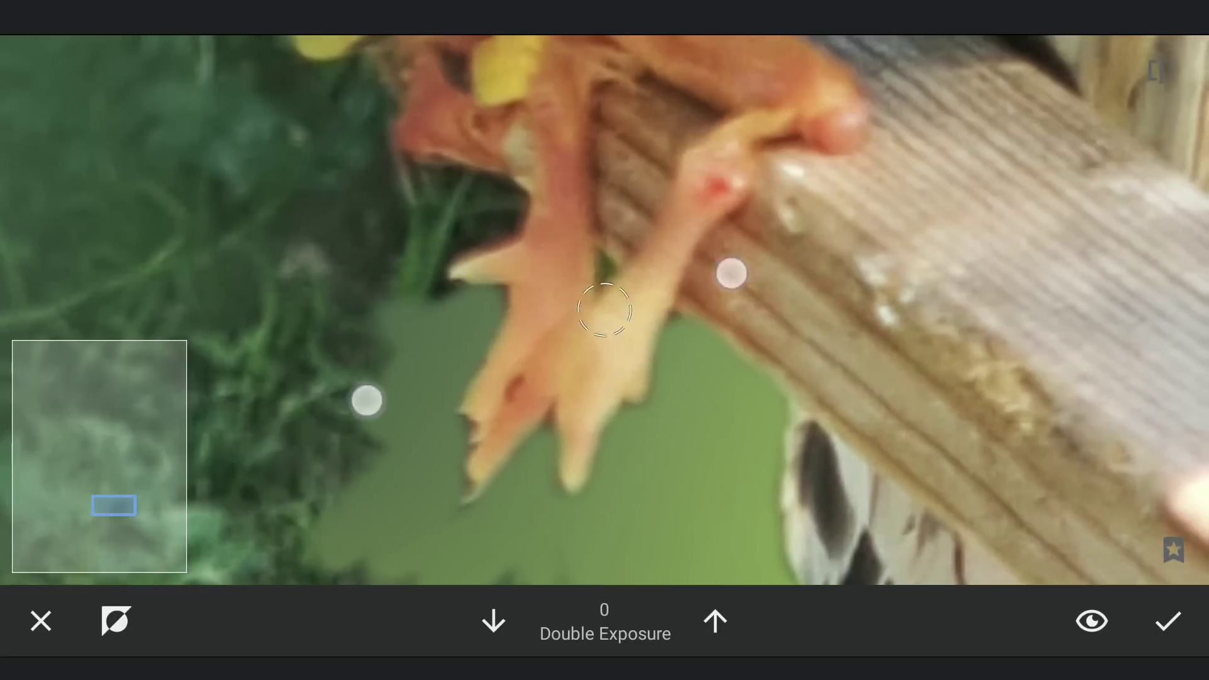
pyautogui.moveTo(453, 274)
pyautogui.mouseDown()
pyautogui.moveTo(349, 245)
pyautogui.moveTo(609, 417)
pyautogui.moveTo(393, 401)
pyautogui.mouseUp()
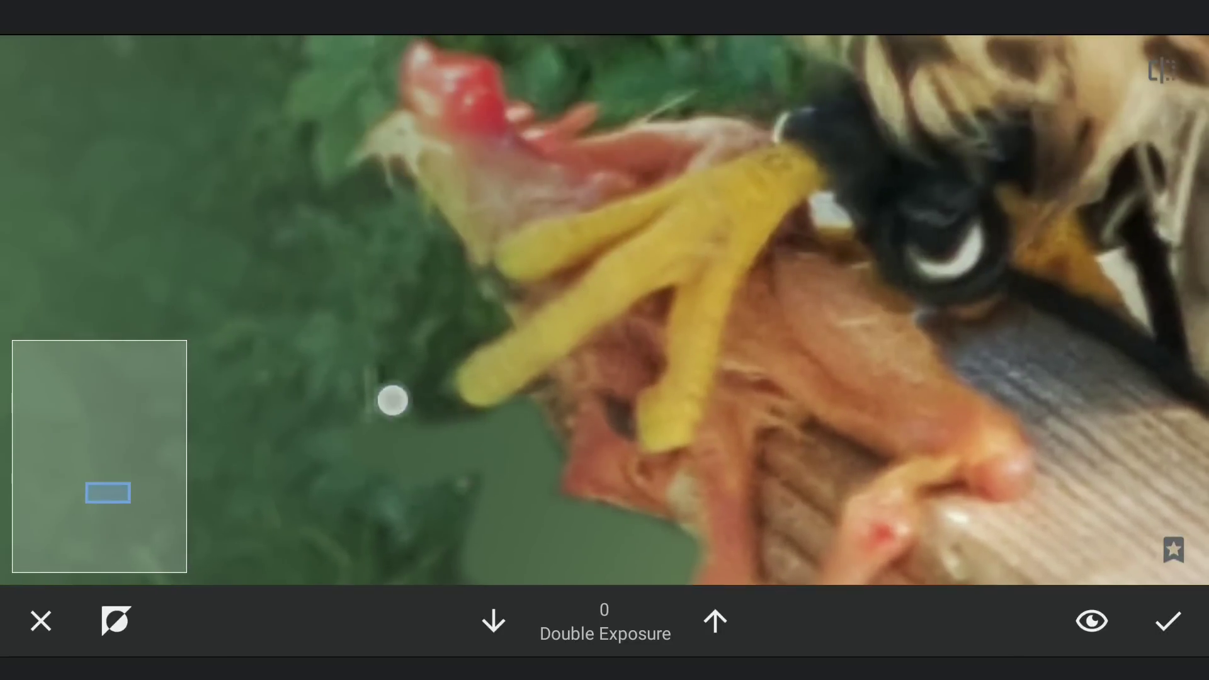
pyautogui.moveTo(365, 184)
pyautogui.mouseDown()
pyautogui.moveTo(341, 312)
pyautogui.moveTo(482, 230)
pyautogui.mouseUp()
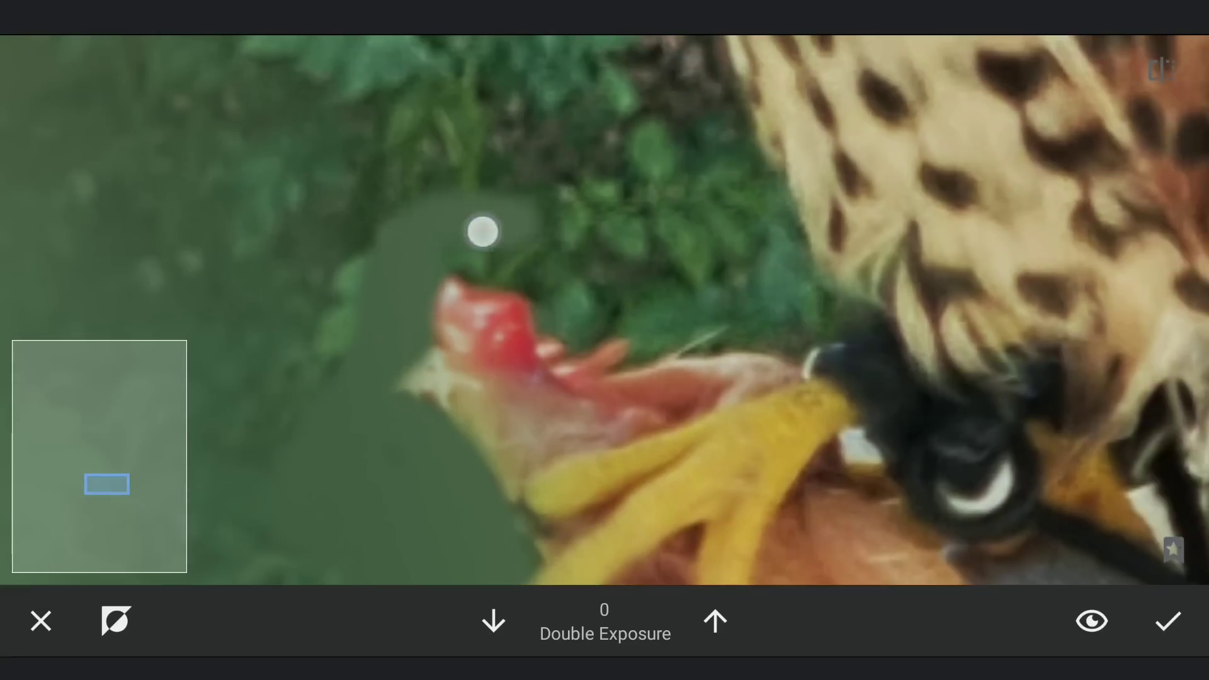
pyautogui.moveTo(548, 264)
pyautogui.mouseDown()
pyautogui.moveTo(416, 311)
pyautogui.moveTo(441, 303)
pyautogui.moveTo(926, 346)
pyautogui.moveTo(828, 378)
pyautogui.moveTo(434, 202)
pyautogui.moveTo(419, 400)
pyautogui.moveTo(432, 213)
pyautogui.moveTo(397, 472)
pyautogui.mouseUp()
pyautogui.moveTo(548, 189); pyautogui.dragTo(746, 179)
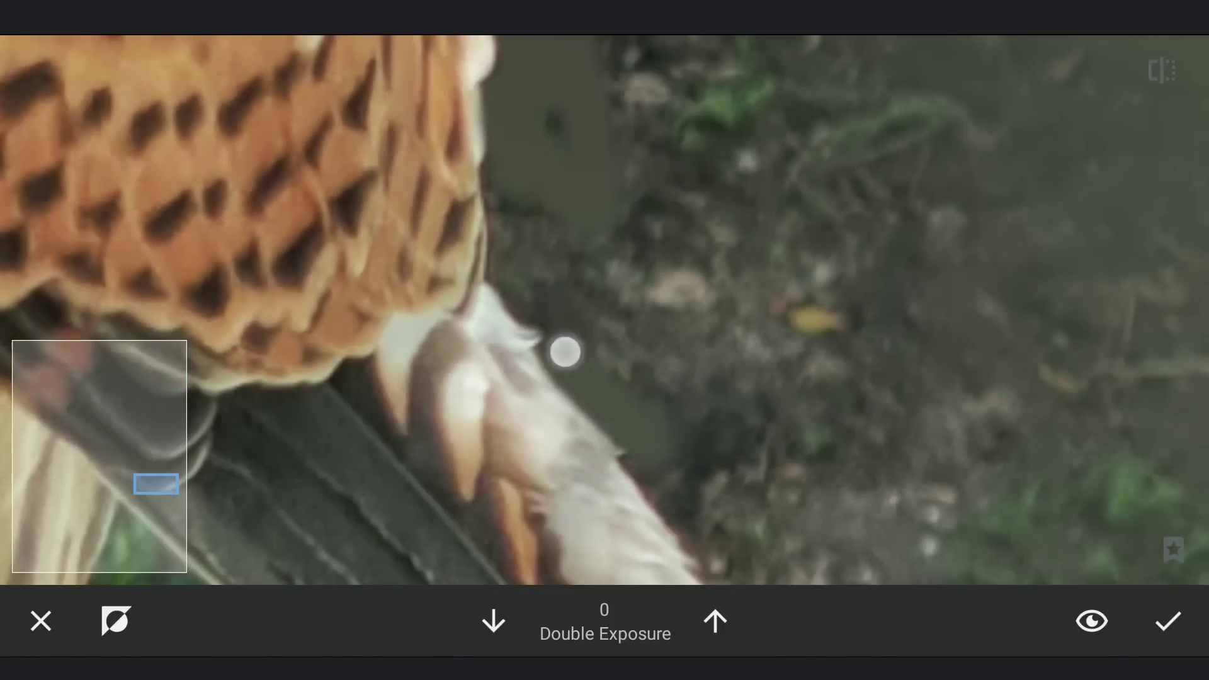
# Paint blur over the background leaves around the kestrel's feet and body
pyautogui.moveTo(576, 142)
pyautogui.mouseDown()
pyautogui.moveTo(949, 386)
pyautogui.moveTo(666, 345)
pyautogui.moveTo(672, 386)
pyautogui.mouseUp()
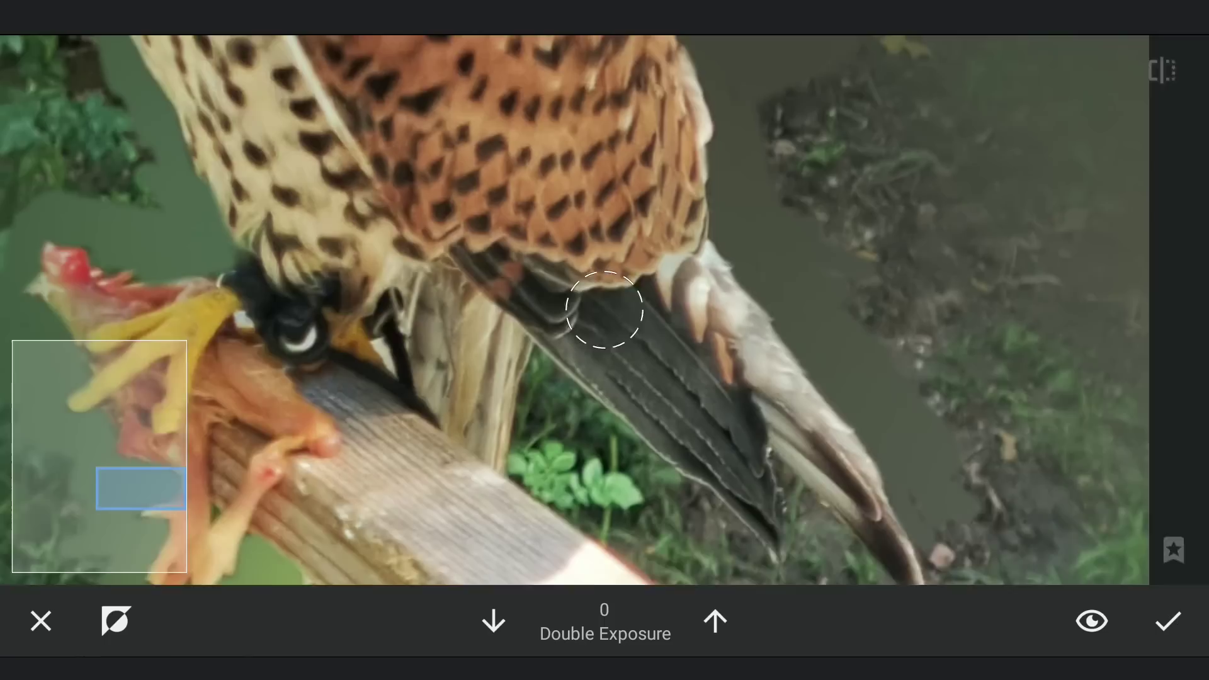
pyautogui.moveTo(815, 395)
pyautogui.mouseDown()
pyautogui.moveTo(960, 256)
pyautogui.moveTo(832, 350)
pyautogui.moveTo(1004, 219)
pyautogui.moveTo(613, 204)
pyautogui.mouseUp()
pyautogui.moveTo(718, 165)
pyautogui.mouseDown()
pyautogui.moveTo(975, 269)
pyautogui.moveTo(1056, 191)
pyautogui.mouseUp()
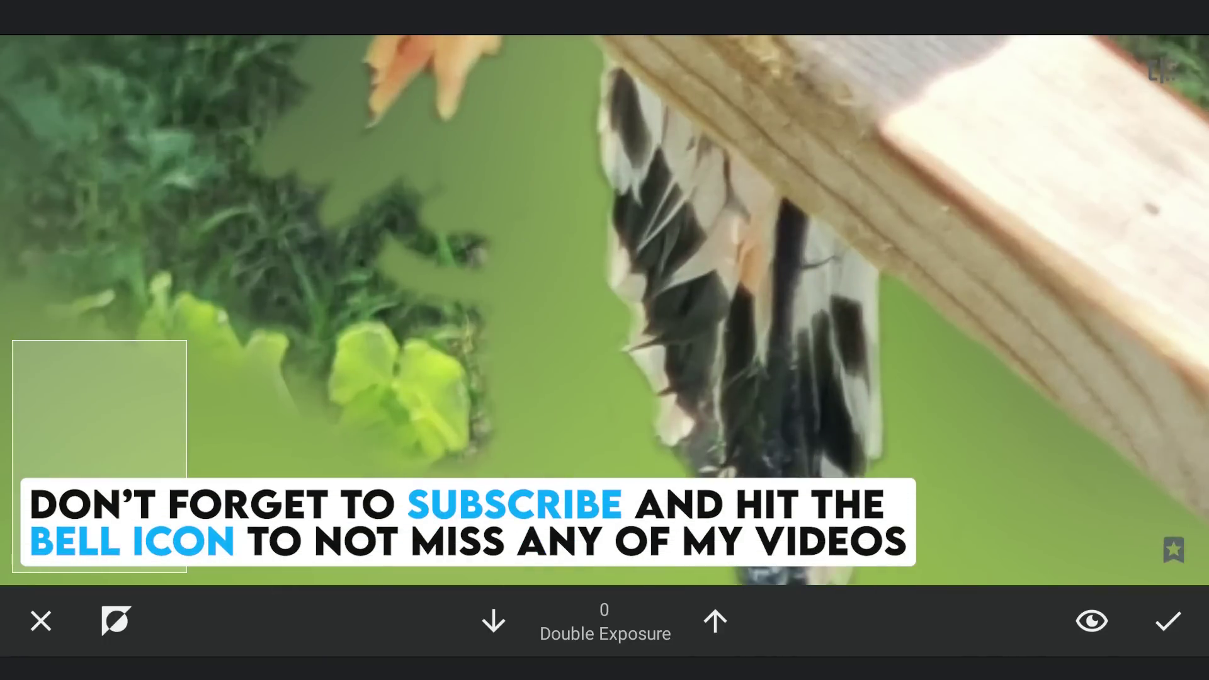
pyautogui.moveTo(283, 255); pyautogui.dragTo(313, 349)
pyautogui.moveTo(604, 378); pyautogui.dragTo(473, 237)
pyautogui.moveTo(605, 312); pyautogui.dragTo(322, 306)
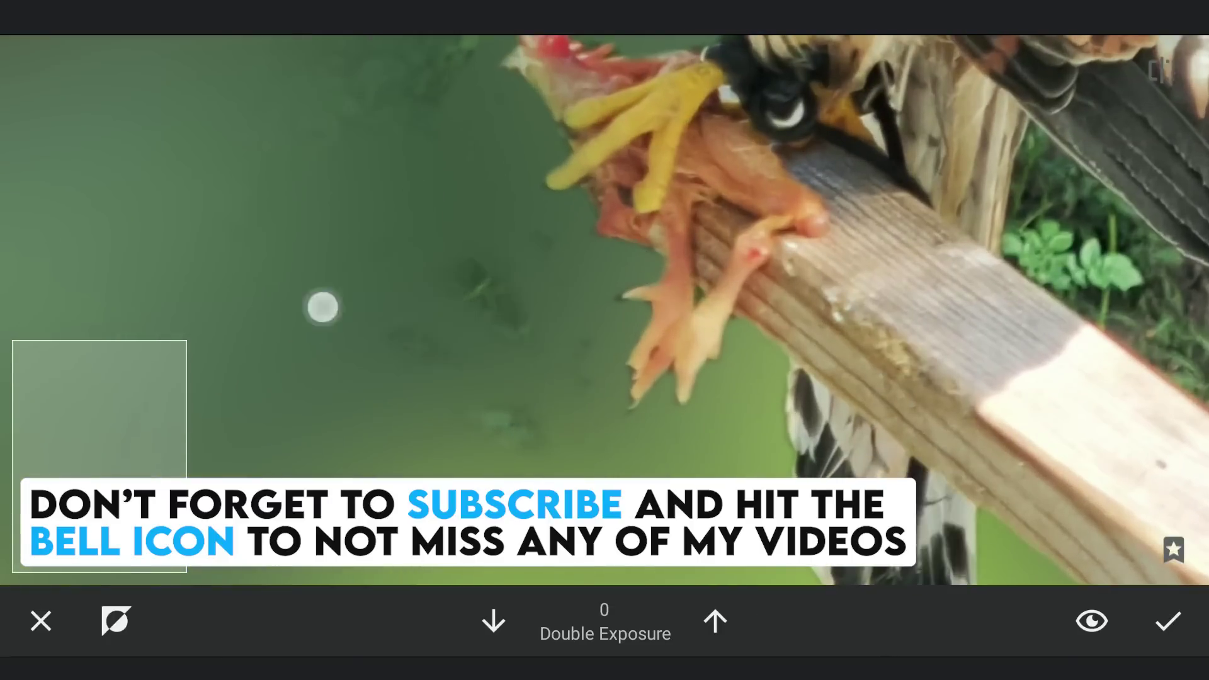
pyautogui.moveTo(492, 418); pyautogui.dragTo(528, 114)
pyautogui.moveTo(443, 453)
pyautogui.mouseDown()
pyautogui.moveTo(387, 406)
pyautogui.moveTo(434, 416)
pyautogui.moveTo(624, 293)
pyautogui.mouseUp()
pyautogui.moveTo(426, 393)
pyautogui.mouseDown()
pyautogui.moveTo(397, 176)
pyautogui.moveTo(462, 345)
pyautogui.moveTo(551, 279)
pyautogui.moveTo(926, 245)
pyautogui.moveTo(968, 256)
pyautogui.mouseUp()
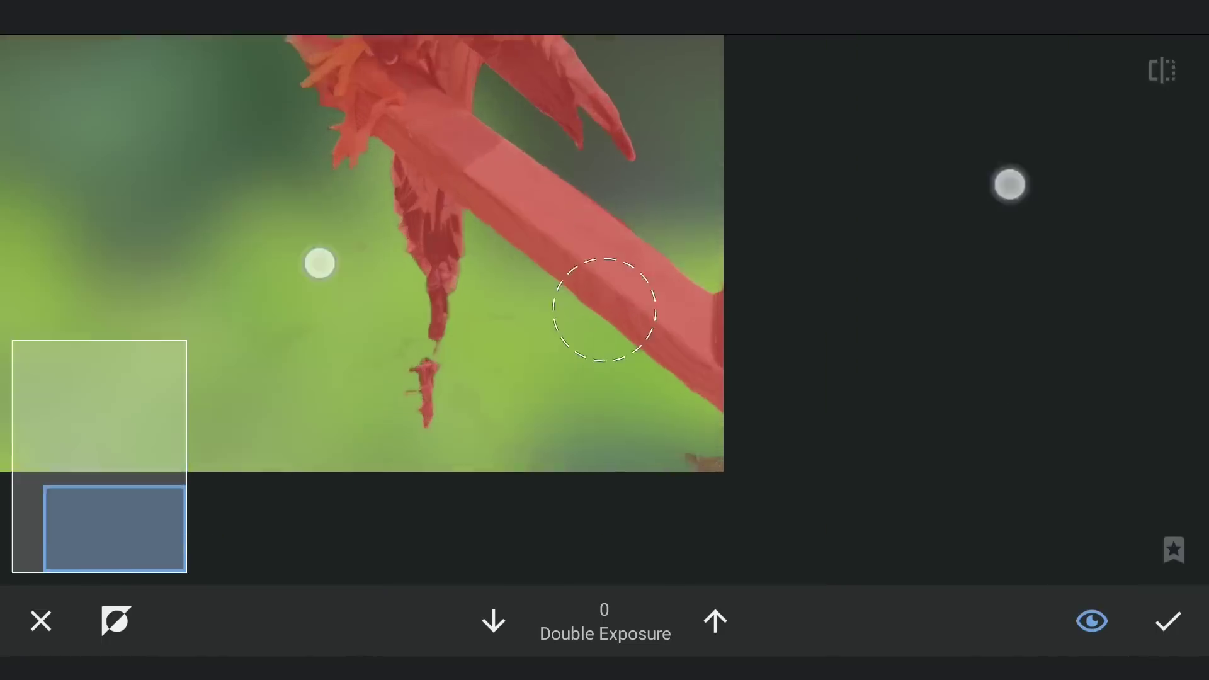
pyautogui.click(1091, 621)
pyautogui.scroll(5, 605, 312)
pyautogui.scroll(5, 605, 312)
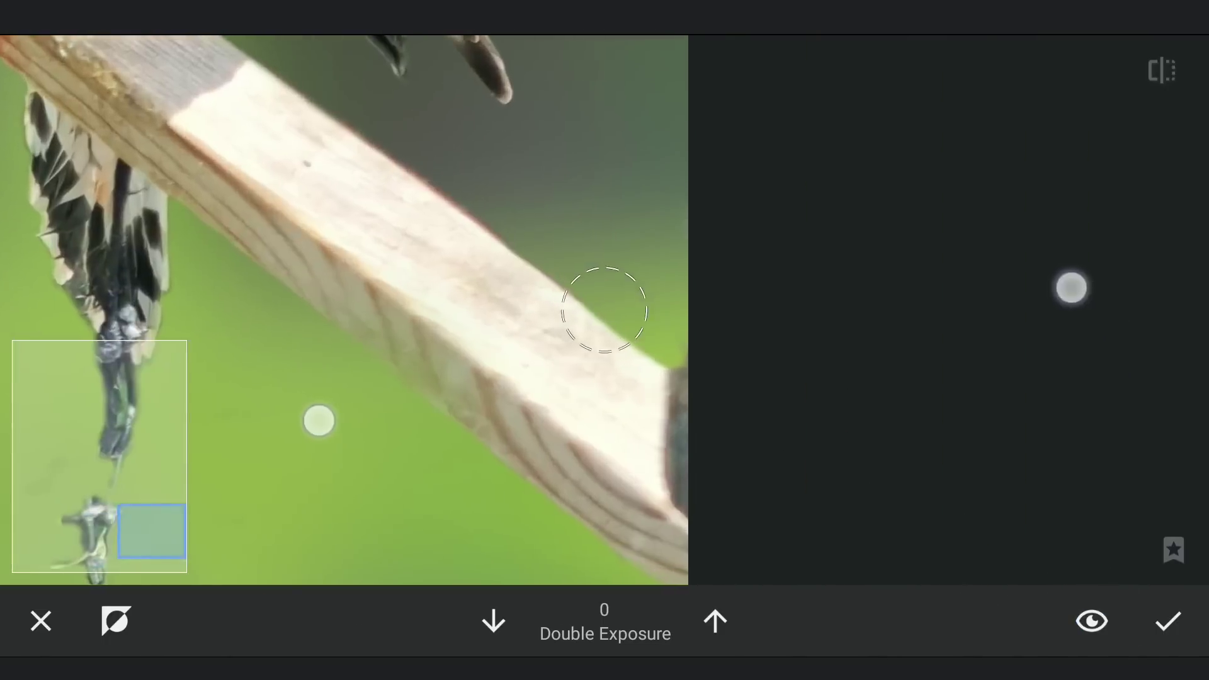
# Show the mask as a red overlay and zoom in on the wooden perch
pyautogui.moveTo(605, 312); pyautogui.dragTo(473, 378)
pyautogui.scroll(-5, 605, 309)
pyautogui.scroll(-5, 604, 309)
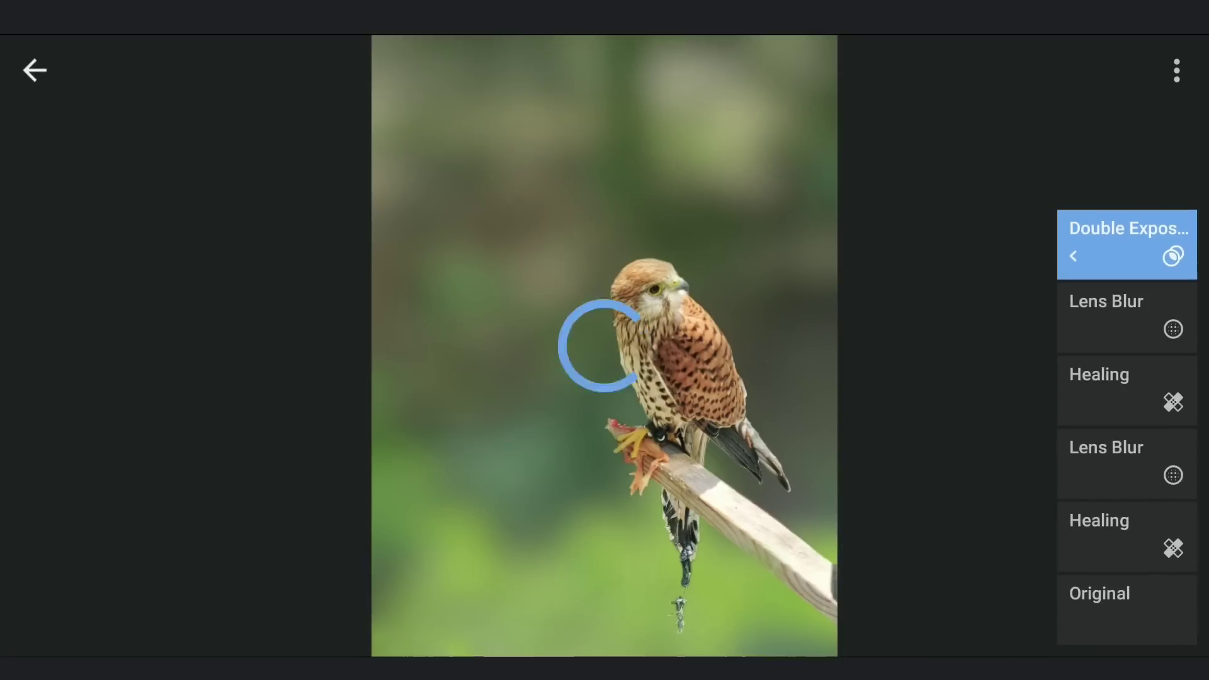
pyautogui.scroll(5, 605, 311)
pyautogui.scroll(-5, 605, 312)
# Reopen the Double Exposure mask and brush blur over the insect below the perch
pyautogui.click(1127, 244)
pyautogui.click(714, 620)
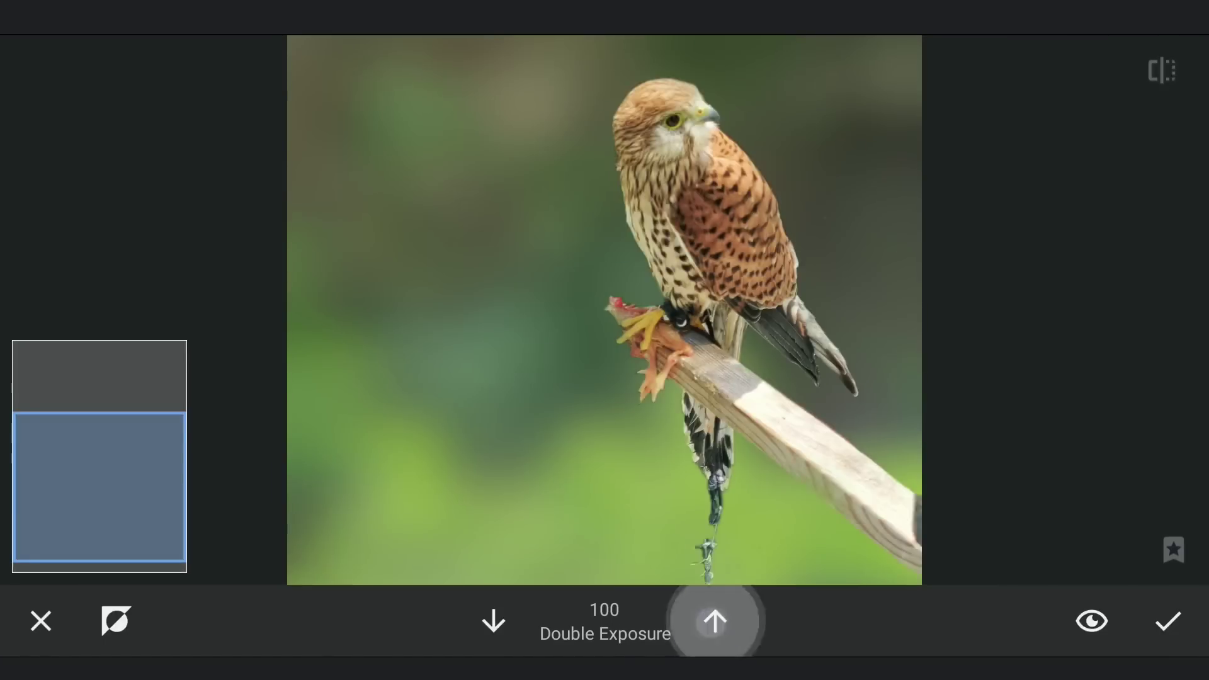
pyautogui.scroll(5, 604, 312)
pyautogui.scroll(5, 605, 378)
pyautogui.scroll(5, 604, 312)
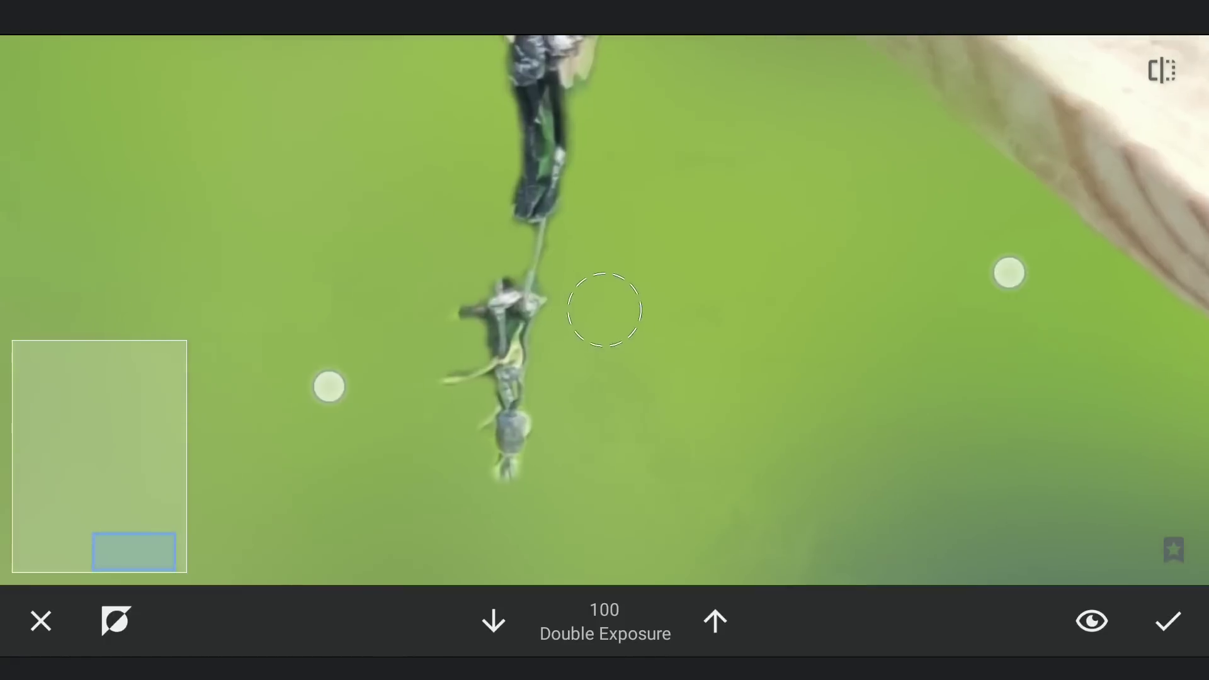
pyautogui.moveTo(511, 453); pyautogui.dragTo(510, 348)
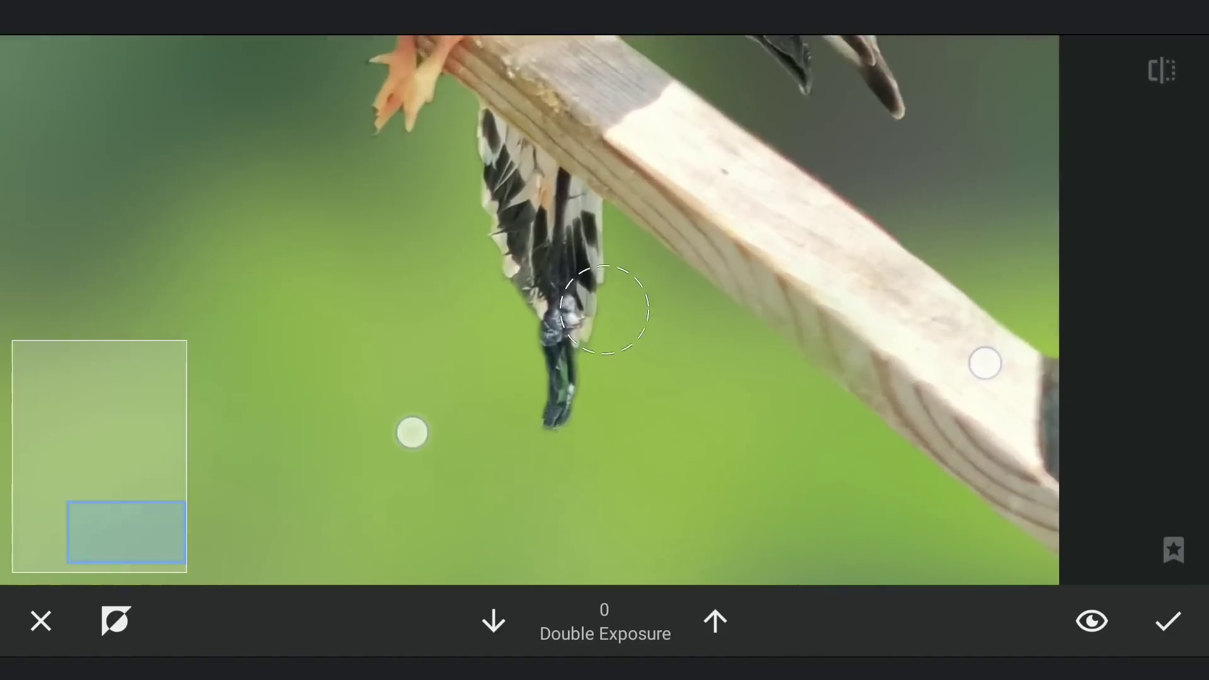
pyautogui.scroll(-8, 604, 312)
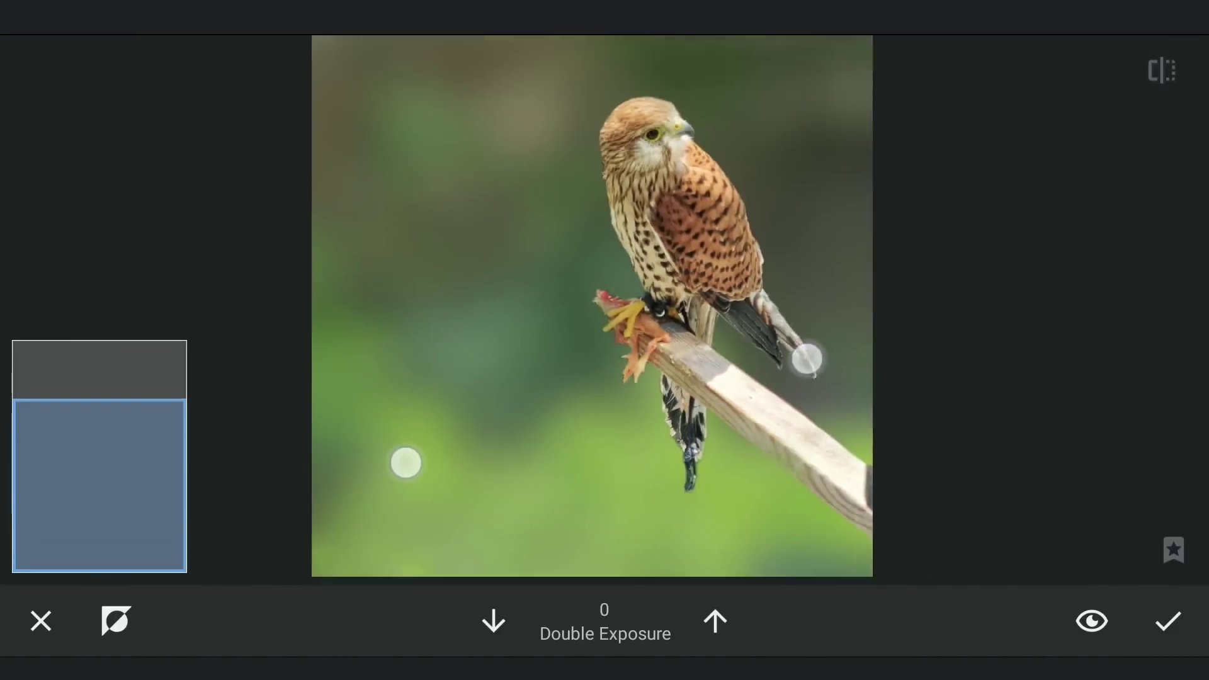
# Apply the refined edit, compare it with the original, and close the edit history
pyautogui.click(1170, 621)
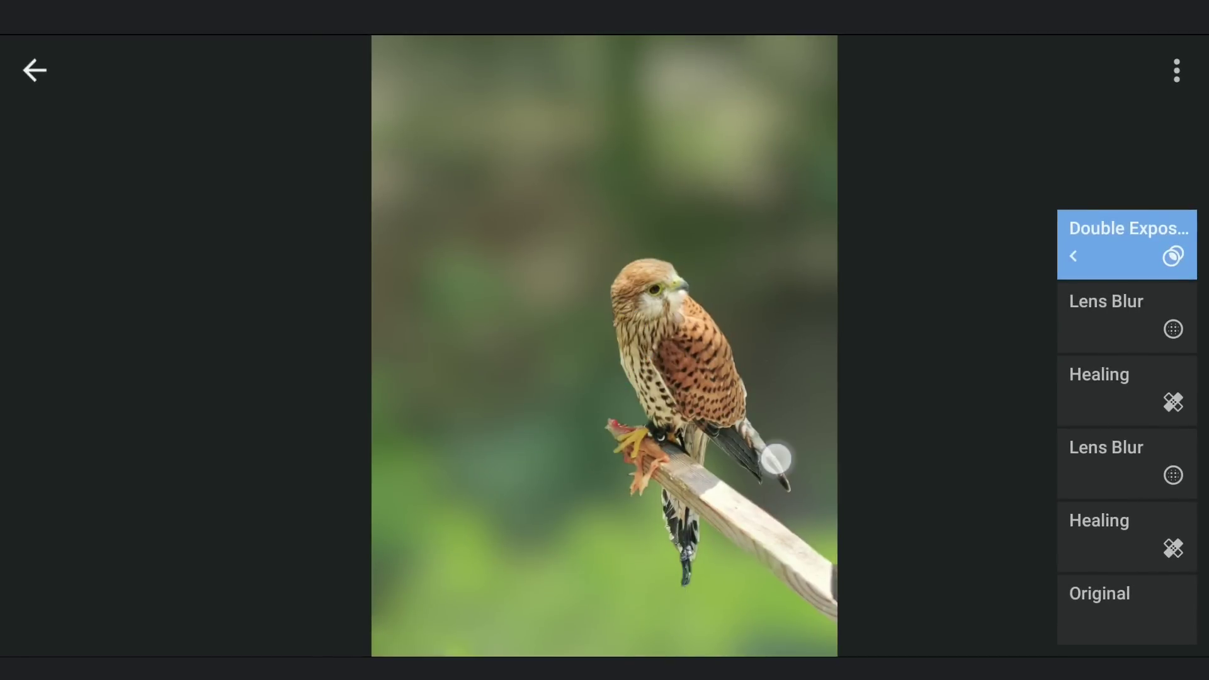
pyautogui.click(1125, 609)
pyautogui.click(1126, 244)
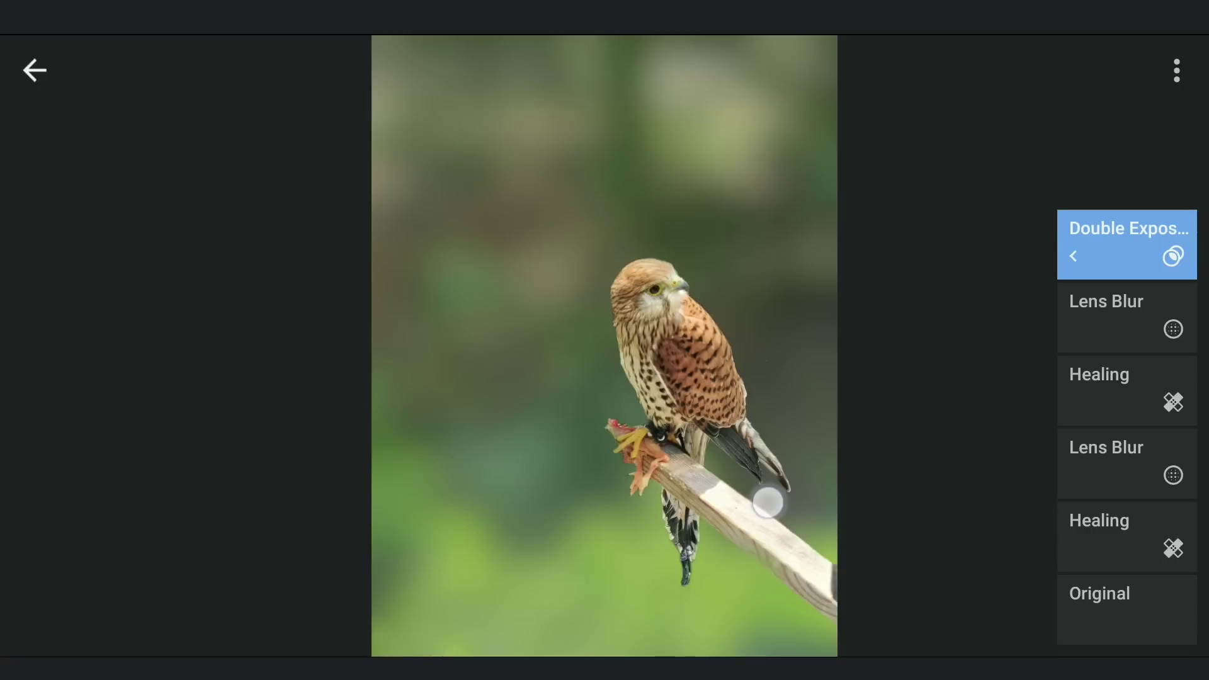
pyautogui.click(768, 503)
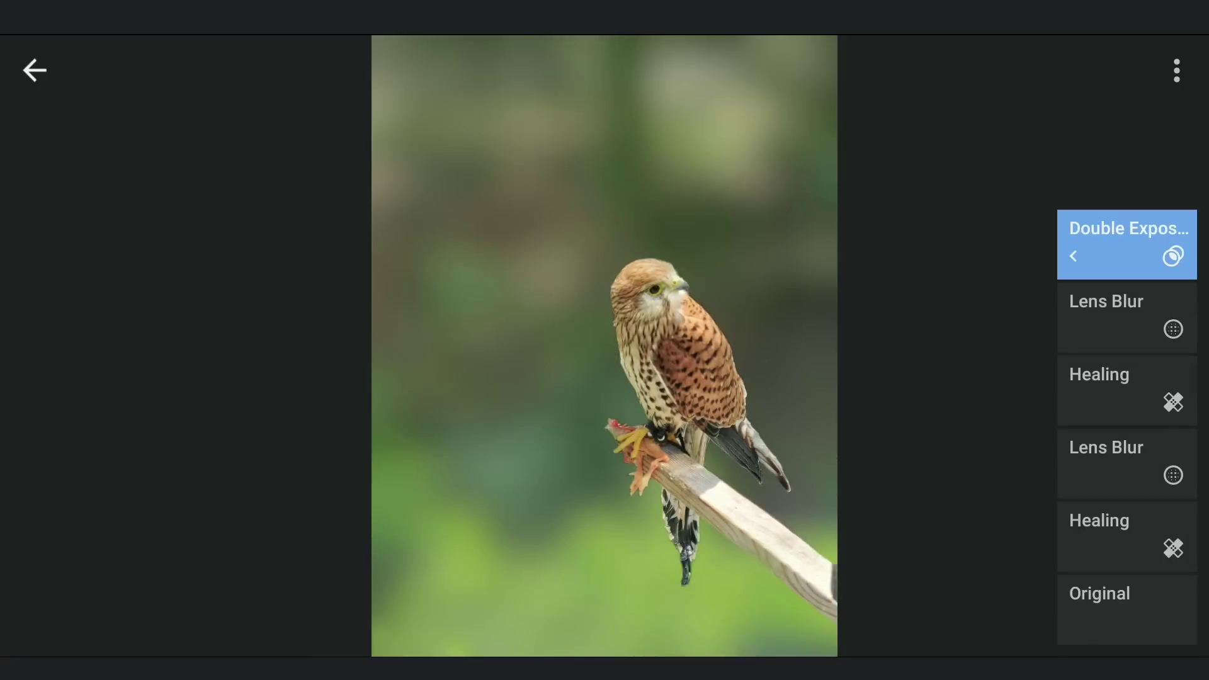
pyautogui.click(35, 70)
# Crop the kestrel photo to a tighter portrait frame around the bird and perch
pyautogui.click(1172, 347)
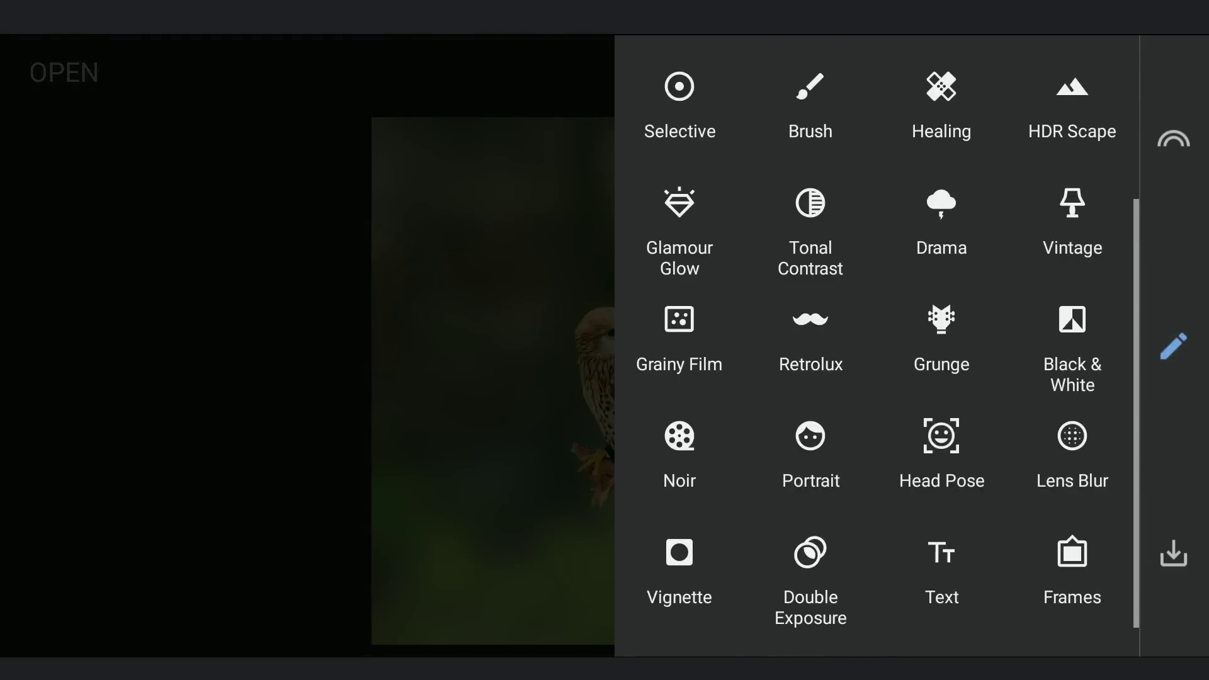
pyautogui.scroll(5, 972, 426)
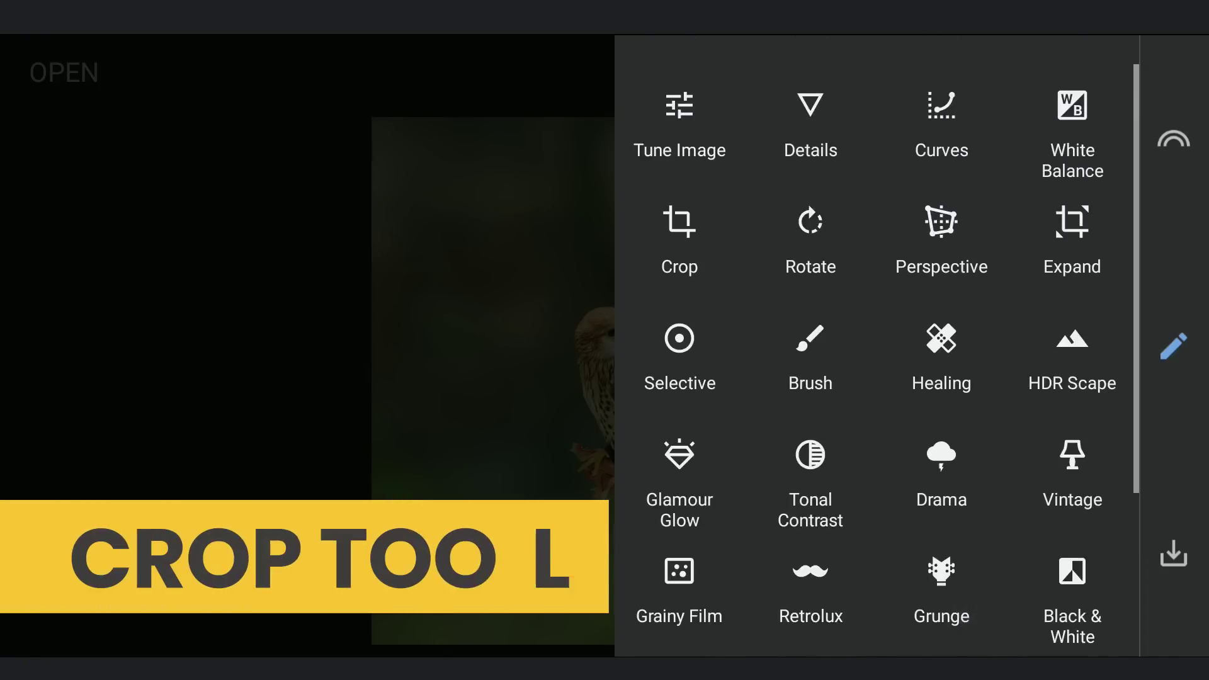
pyautogui.click(701, 243)
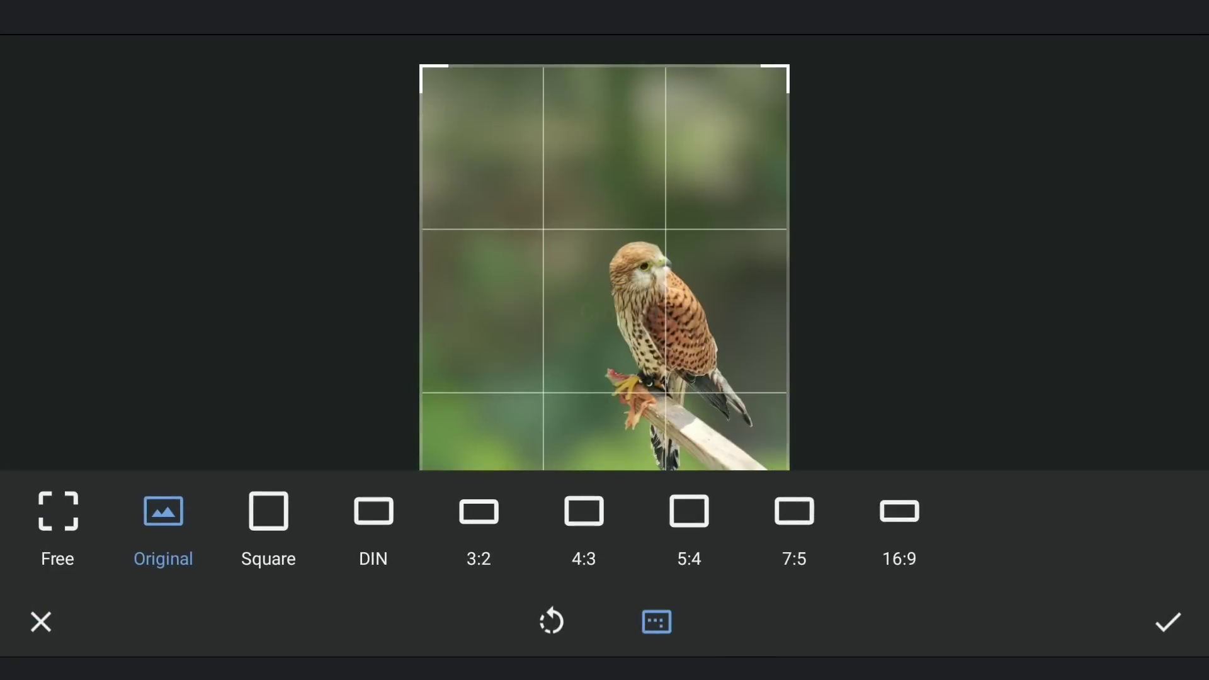
pyautogui.click(656, 621)
pyautogui.moveTo(427, 553); pyautogui.dragTo(504, 511)
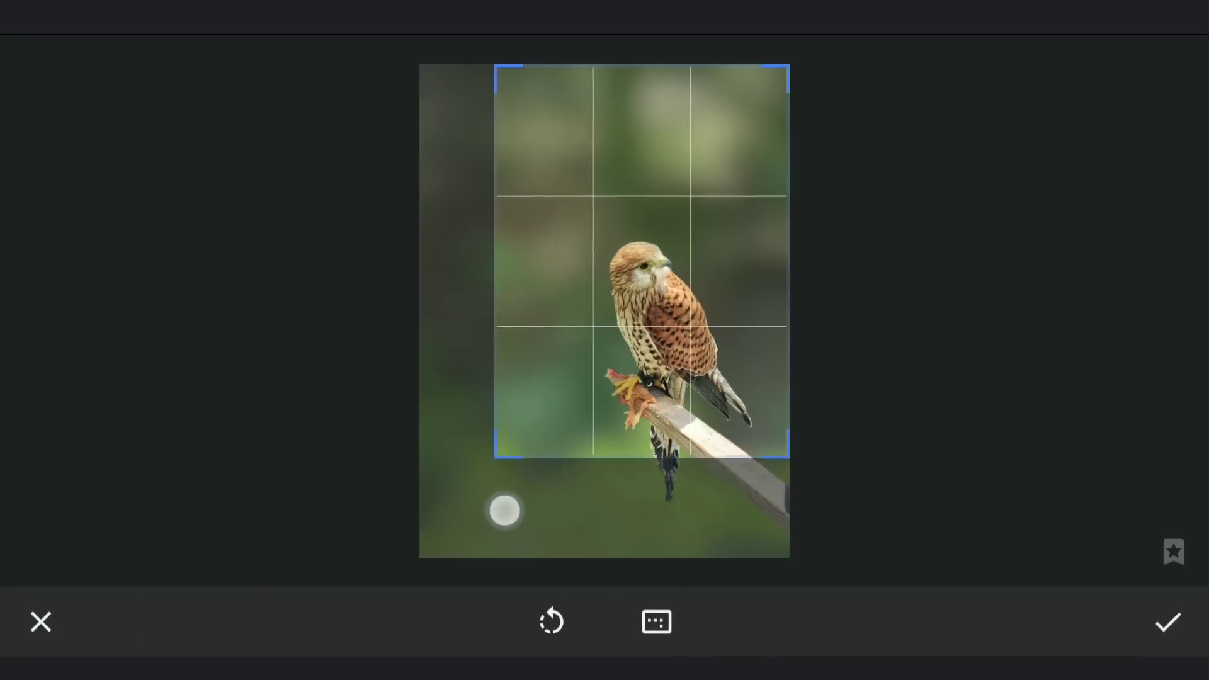
pyautogui.moveTo(703, 347); pyautogui.dragTo(702, 450)
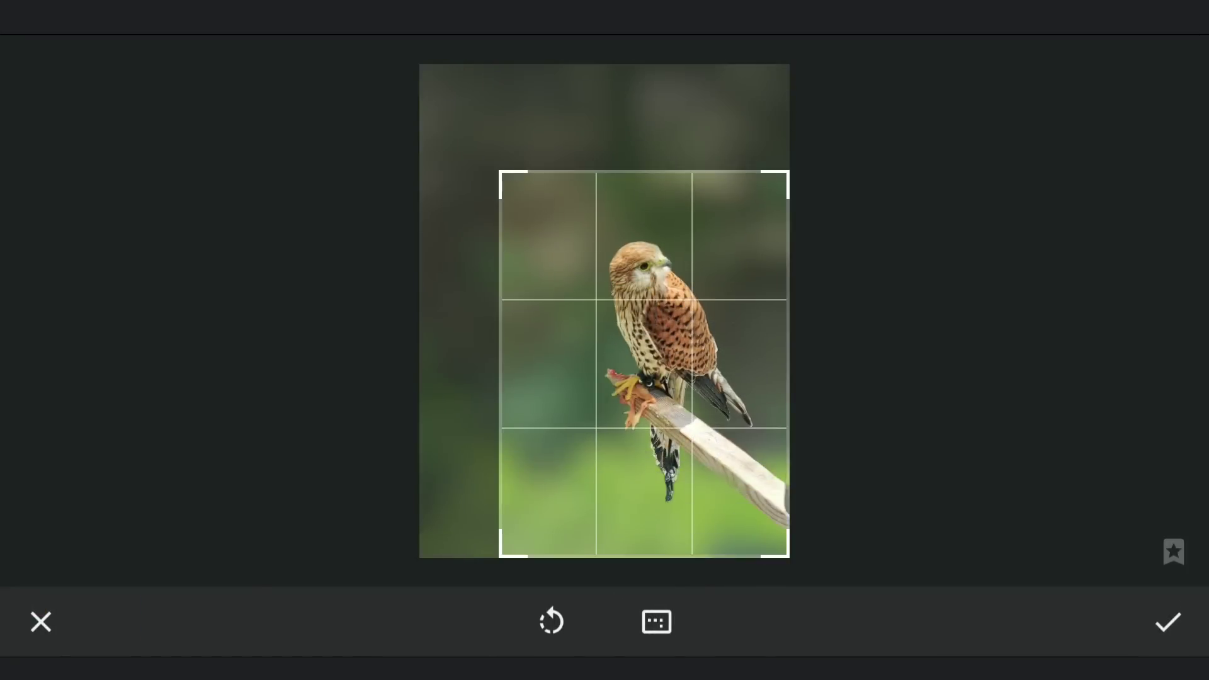
pyautogui.moveTo(501, 556); pyautogui.dragTo(526, 530)
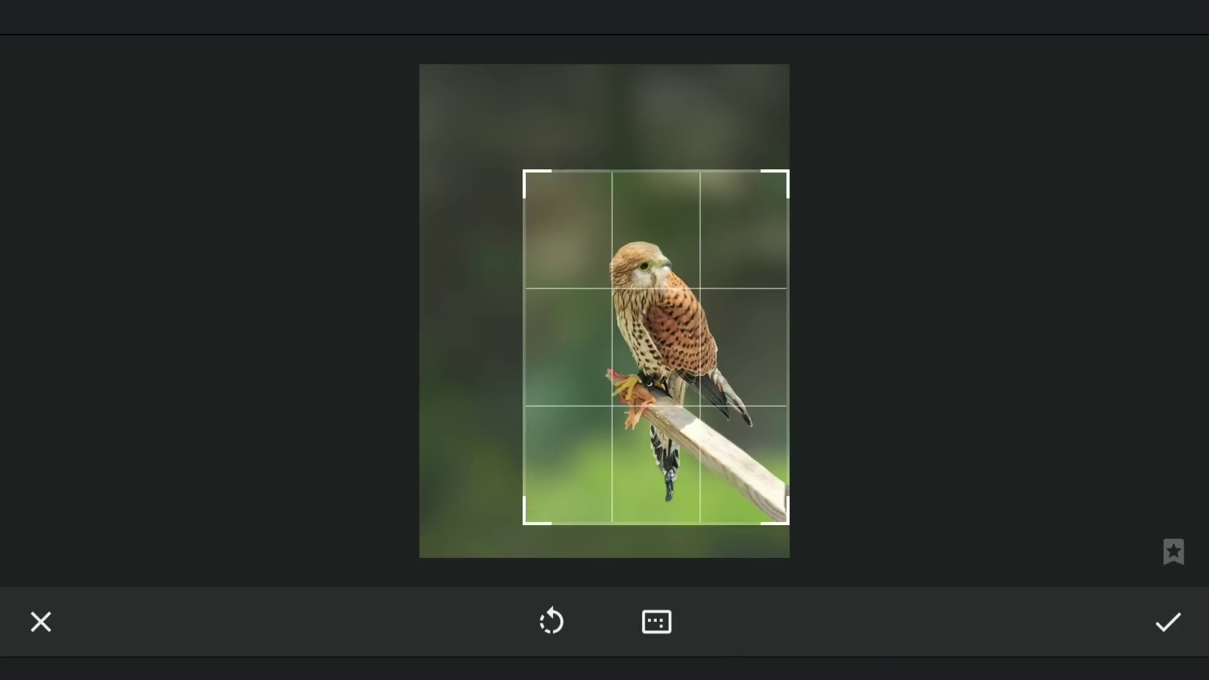
pyautogui.click(1167, 622)
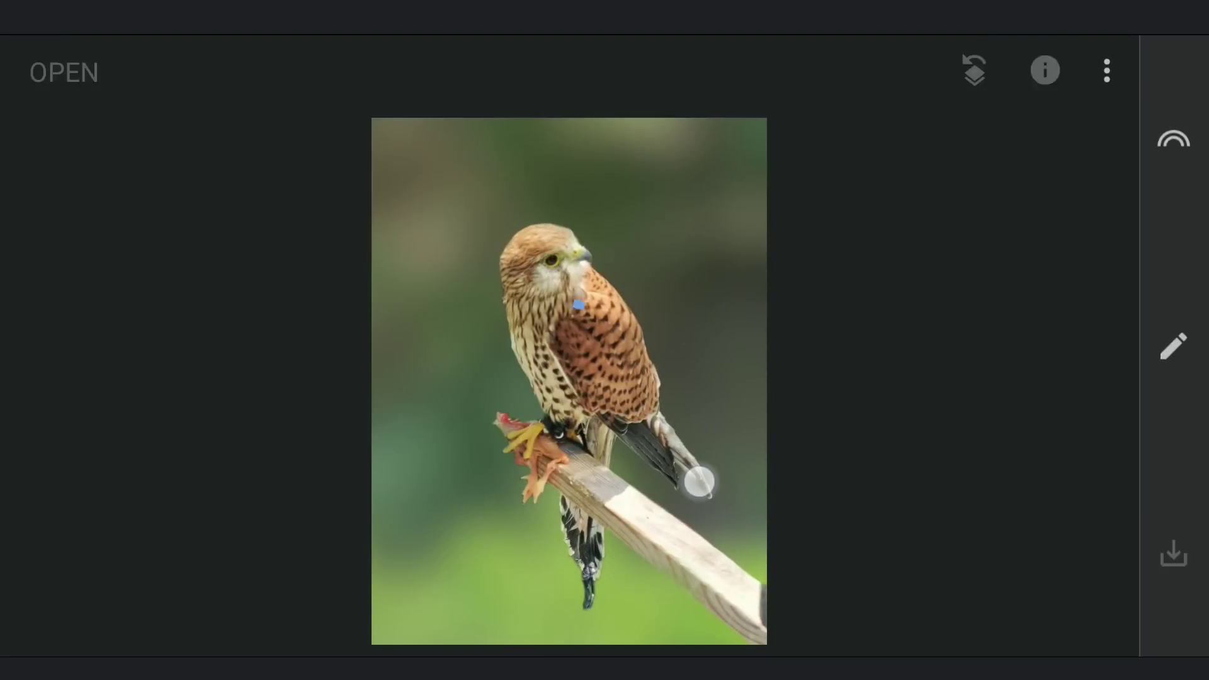
pyautogui.click(1172, 348)
pyautogui.click(1032, 359)
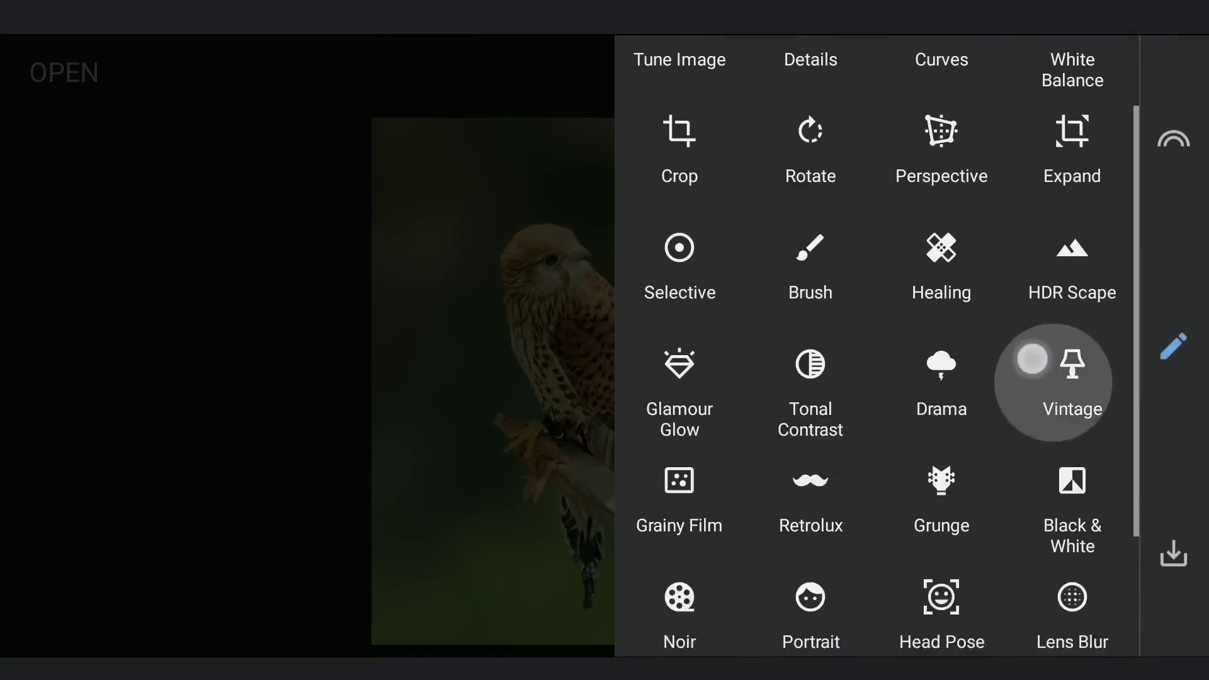
pyautogui.moveTo(1033, 359); pyautogui.dragTo(1048, 124)
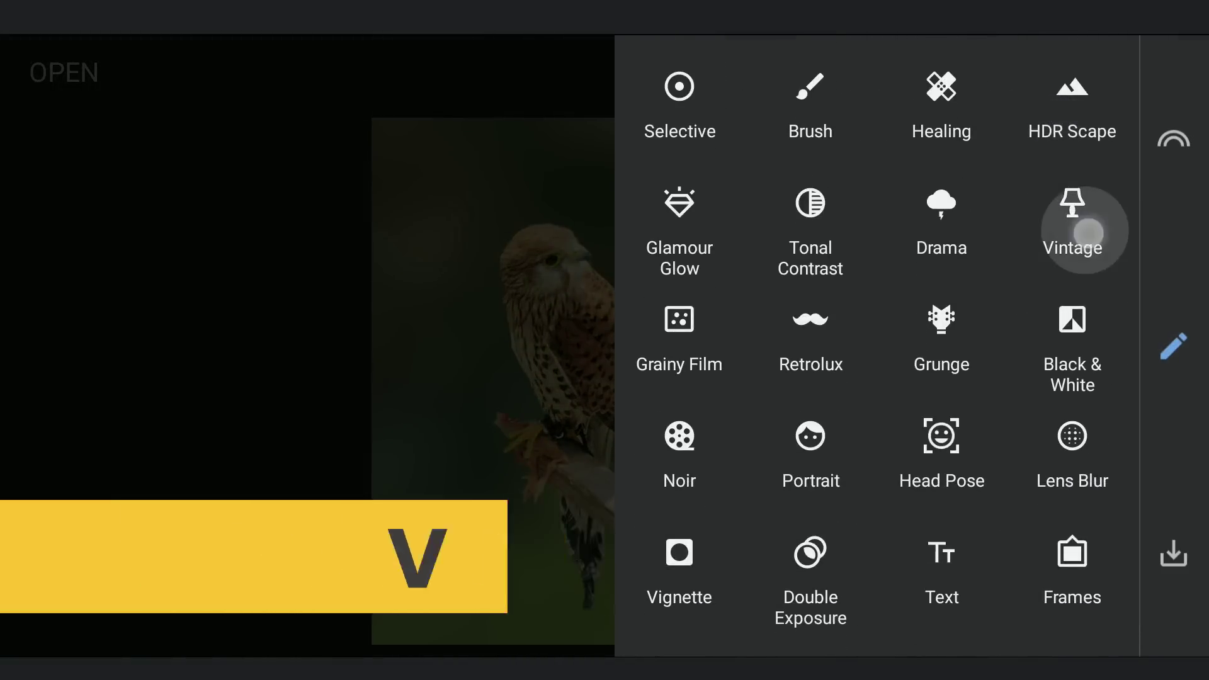
pyautogui.click(1072, 226)
pyautogui.click(708, 615)
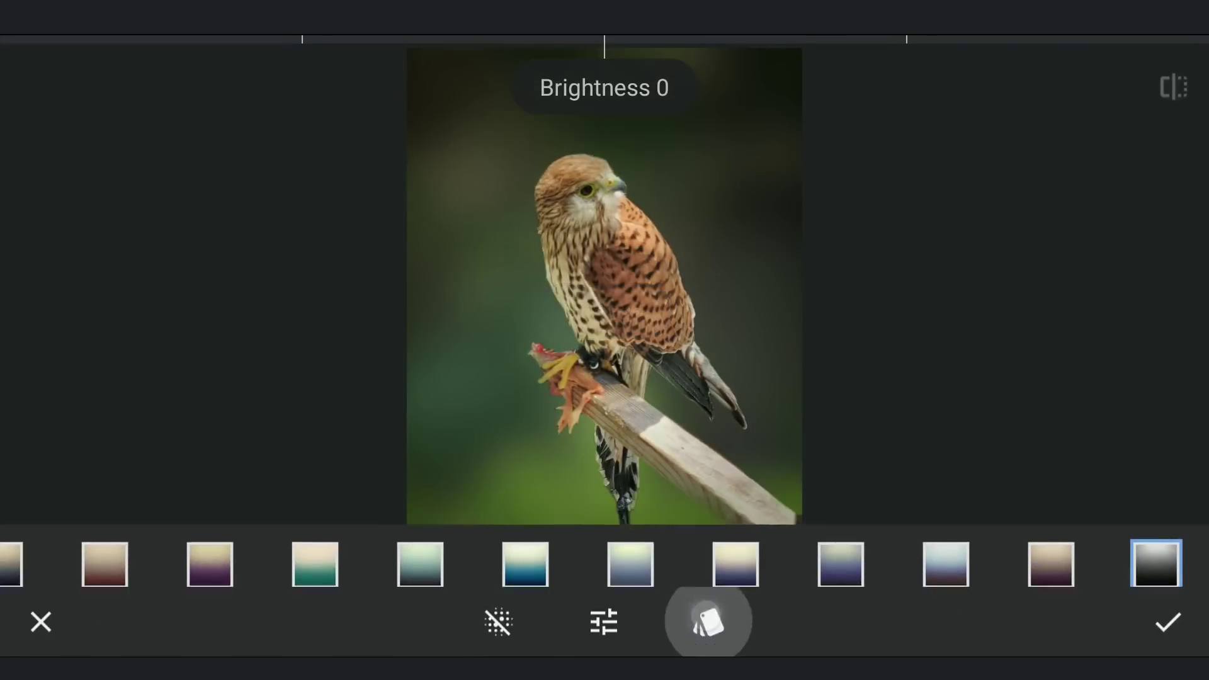
pyautogui.moveTo(856, 505); pyautogui.dragTo(860, 290)
pyautogui.moveTo(847, 498); pyautogui.dragTo(797, 508)
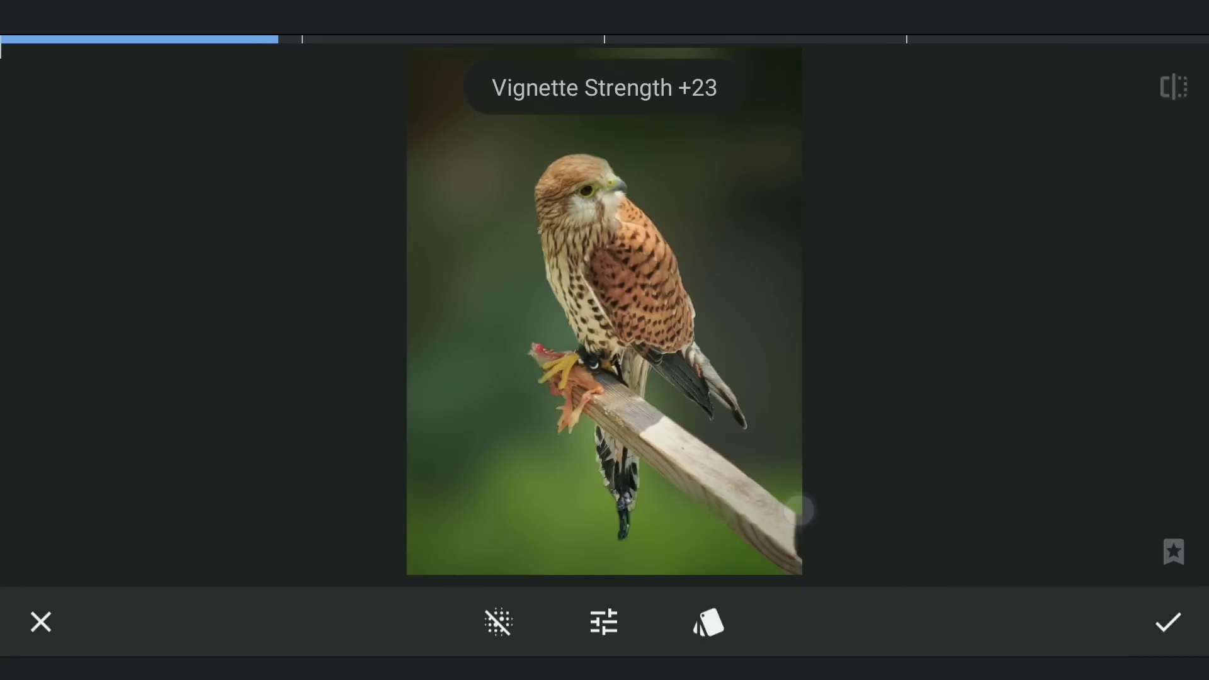
pyautogui.click(1168, 622)
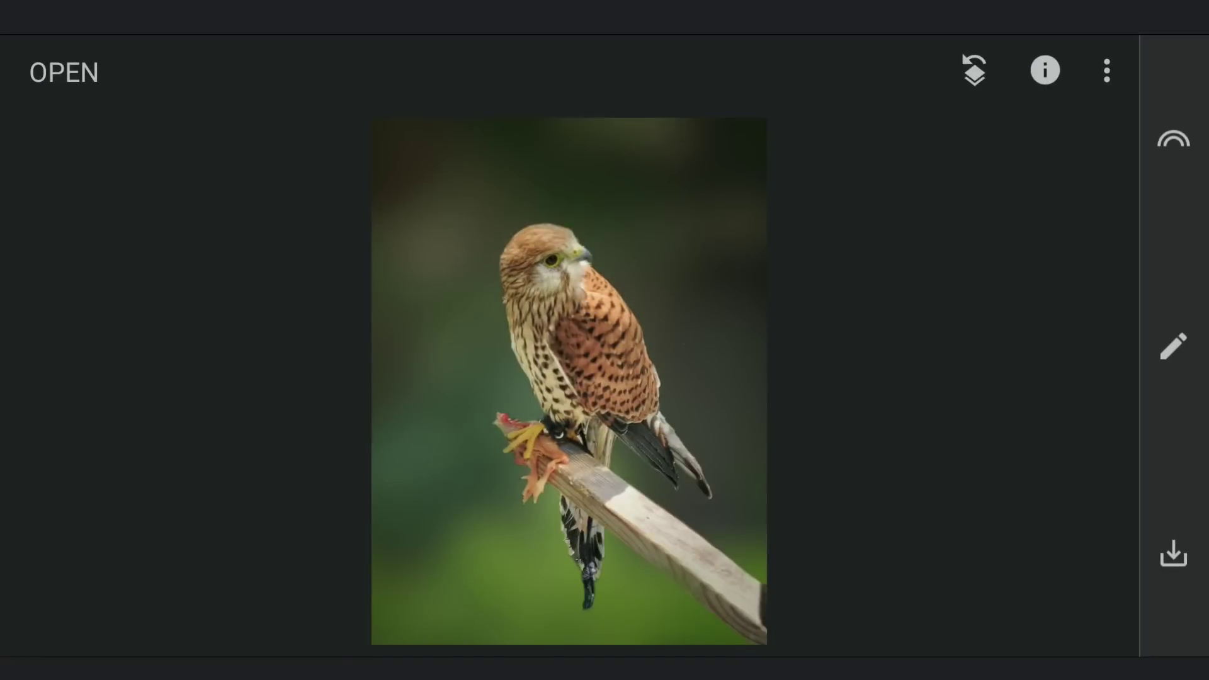
pyautogui.click(700, 517)
# Preview each applied edit (Healing, Lens Blur, Double Exposure, Crop, Vintage), then bring up Export
pyautogui.click(974, 70)
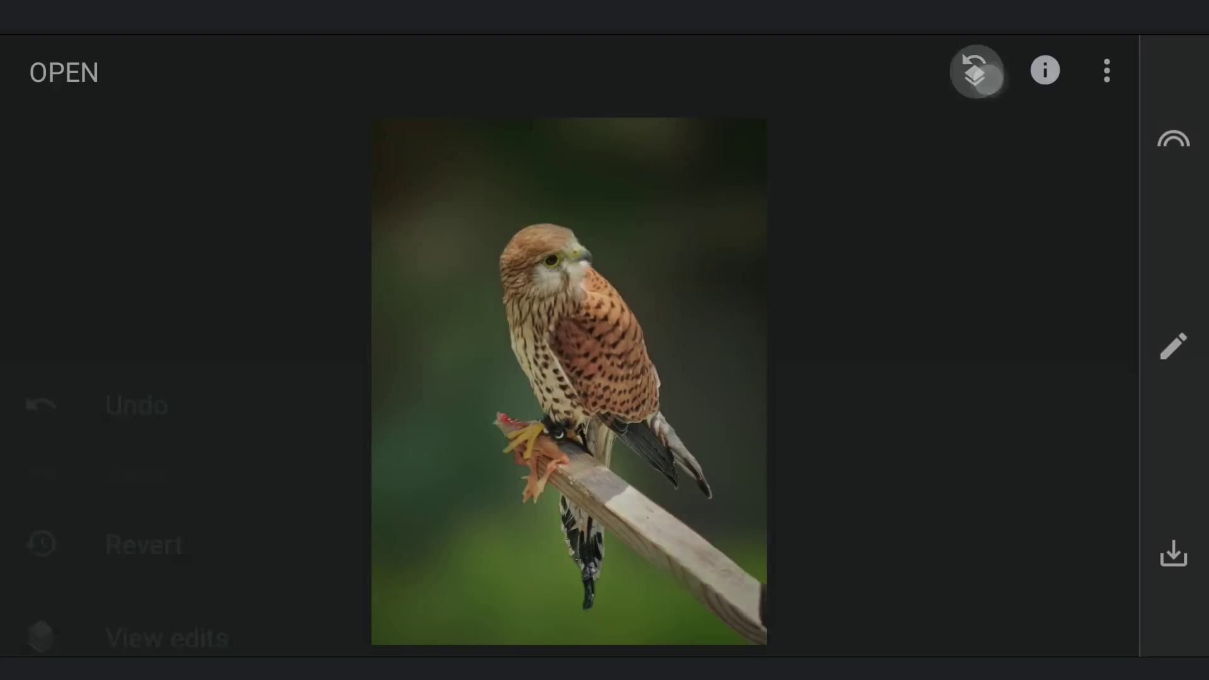
pyautogui.click(844, 520)
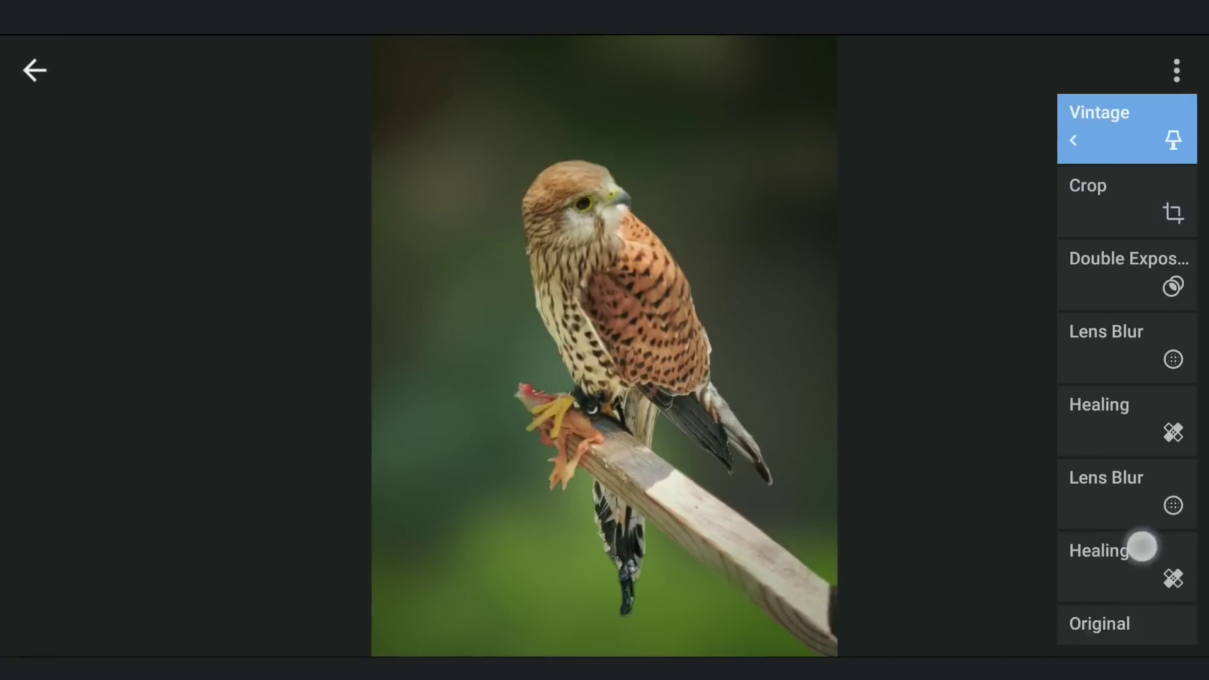
pyautogui.click(1148, 604)
pyautogui.click(1140, 475)
pyautogui.click(1157, 398)
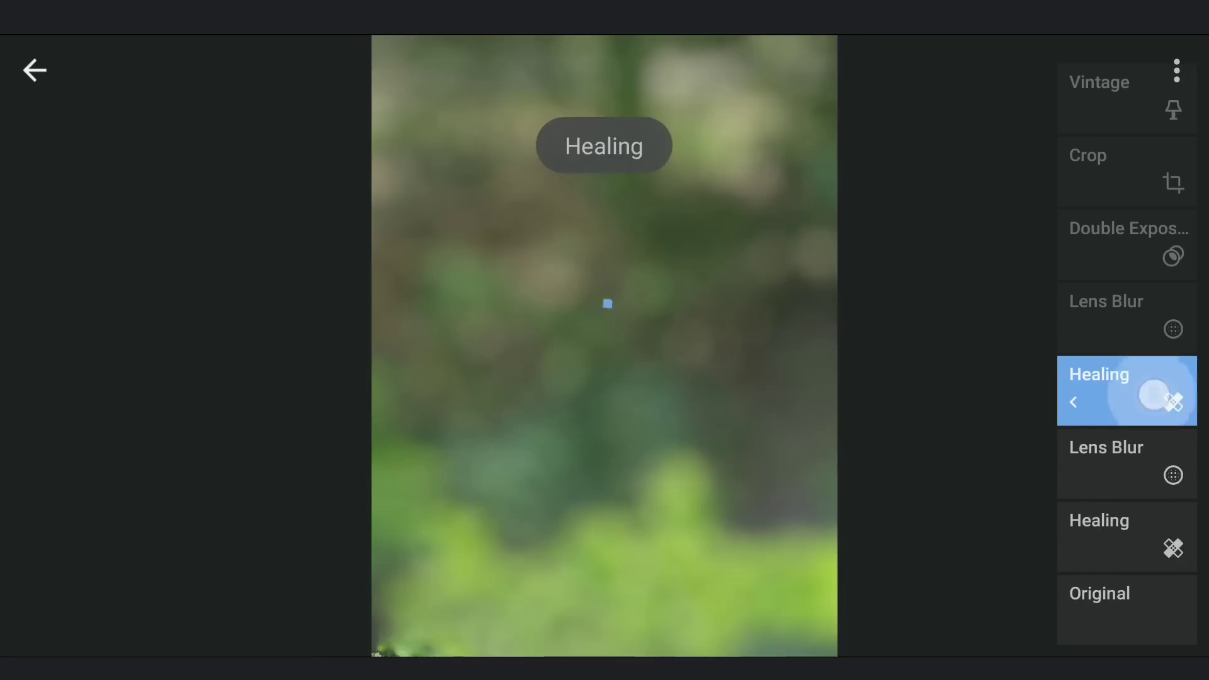
pyautogui.click(1126, 316)
pyautogui.click(1126, 244)
pyautogui.click(1126, 170)
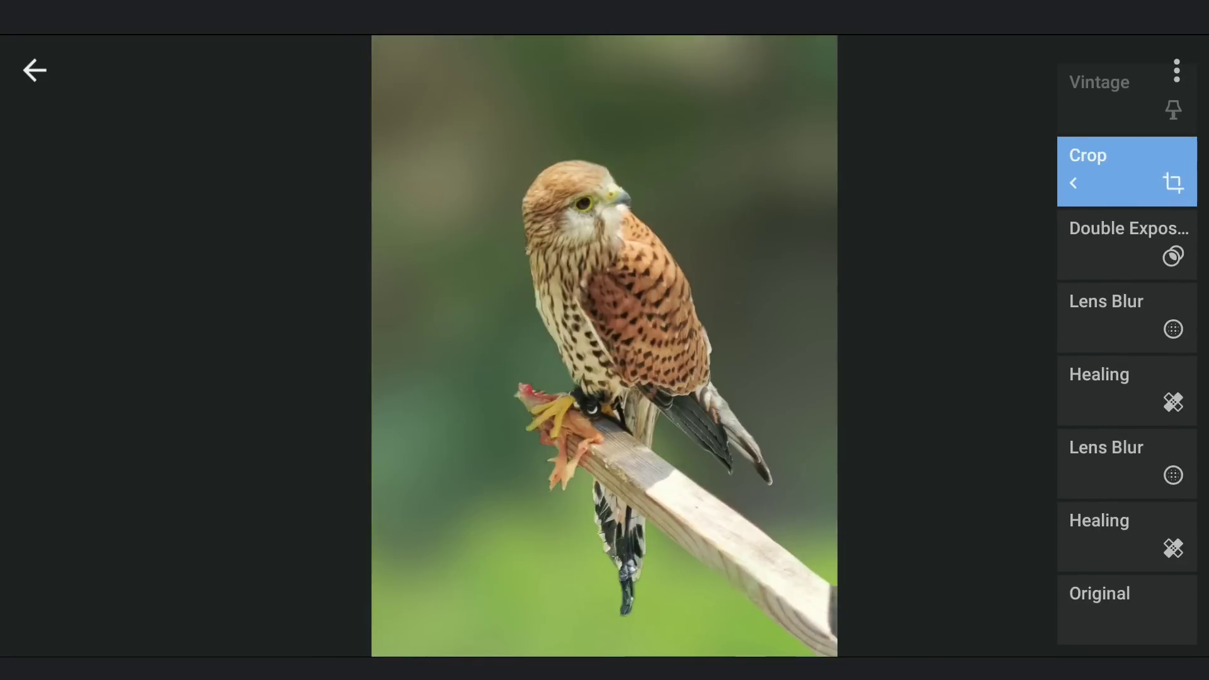
pyautogui.click(1126, 97)
pyautogui.scroll(2, 1121, 425)
pyautogui.click(34, 71)
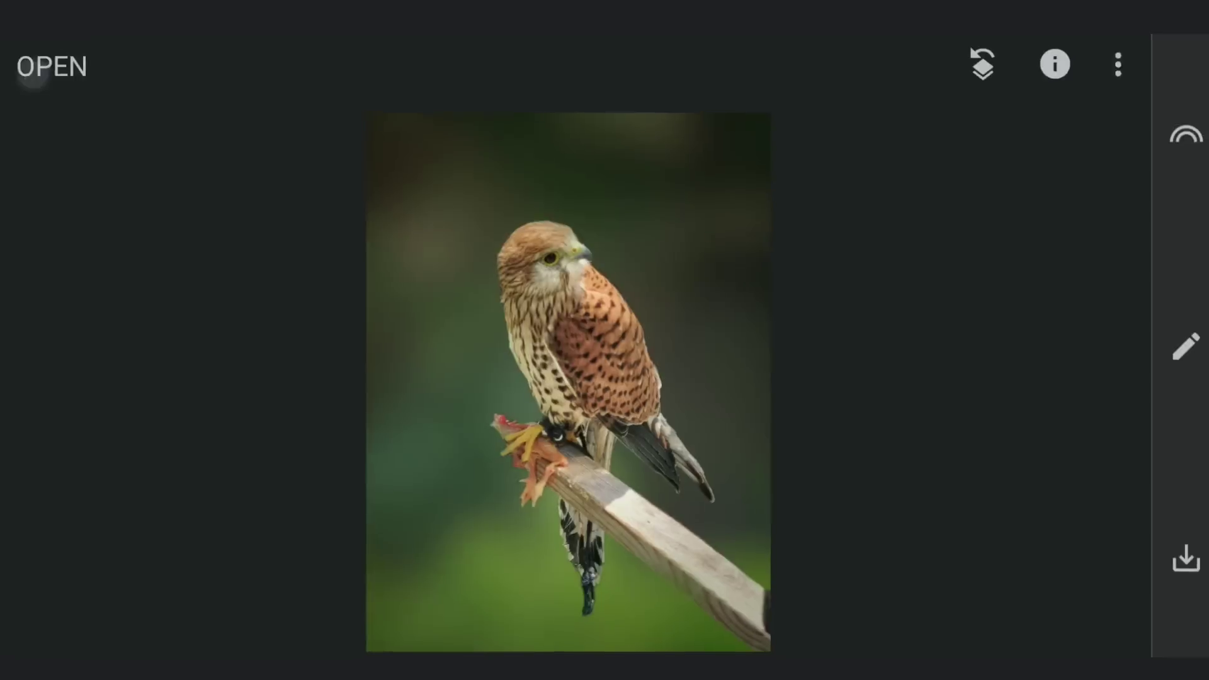
pyautogui.click(1176, 555)
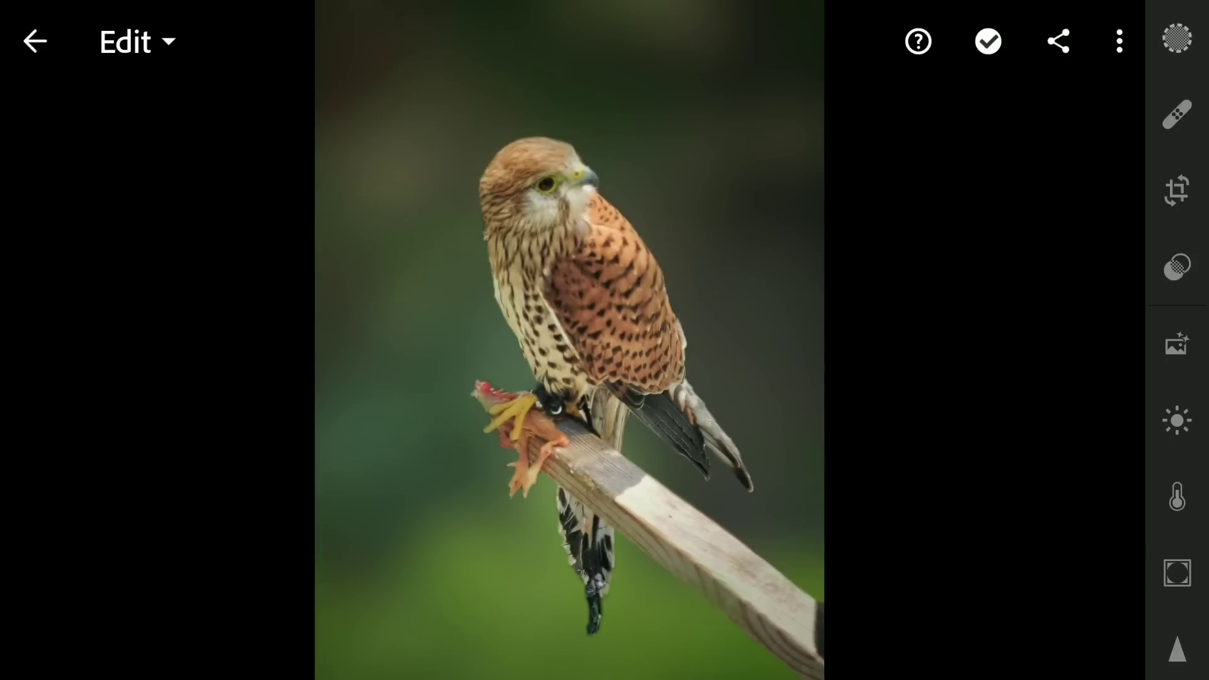
# In the Light panel, set Whites to +24 and Blacks to -21
pyautogui.click(1177, 419)
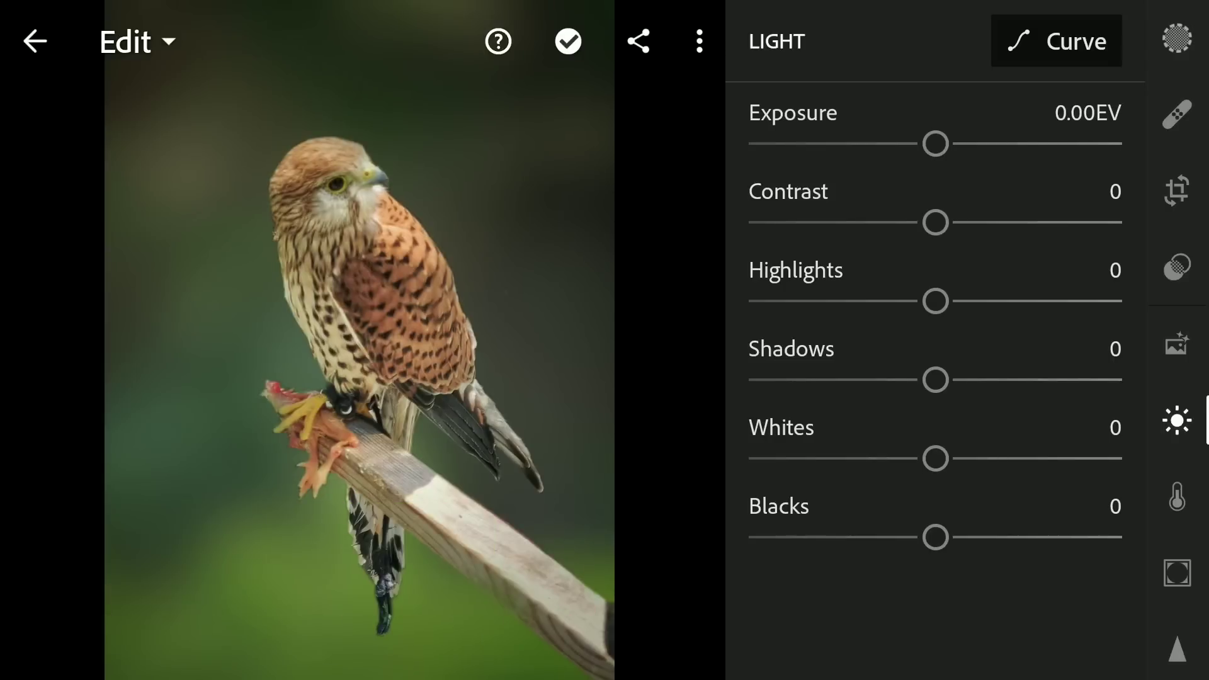
pyautogui.moveTo(935, 459); pyautogui.dragTo(979, 459)
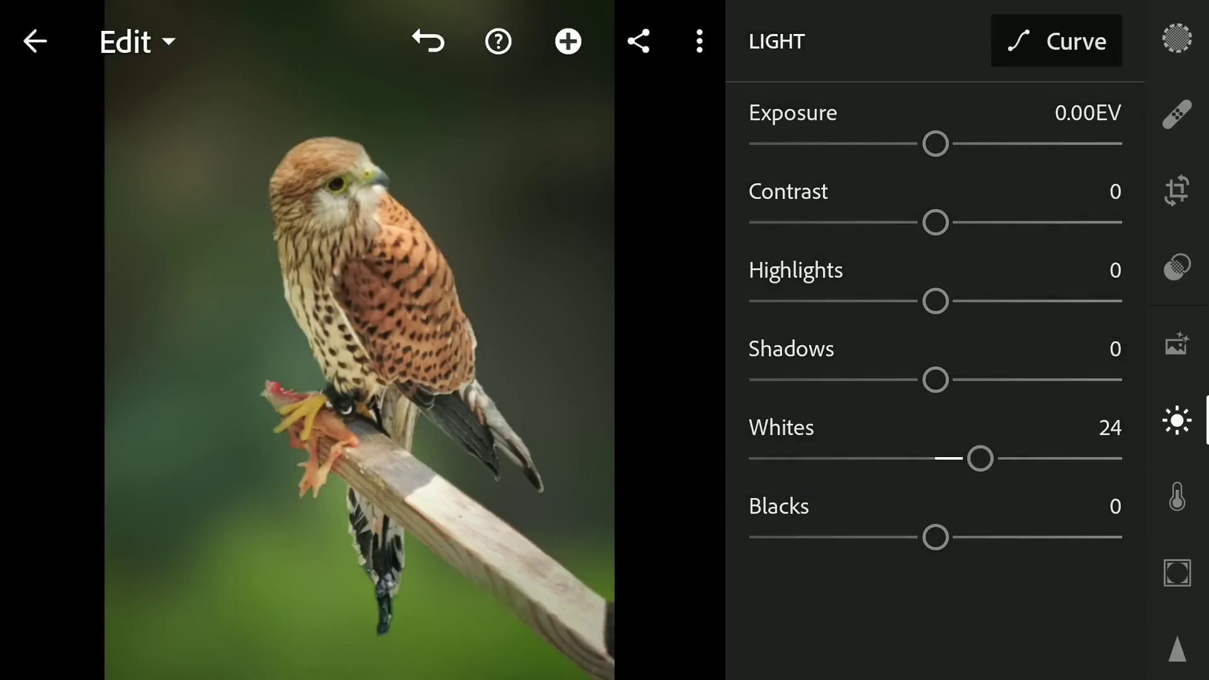
pyautogui.moveTo(934, 537); pyautogui.dragTo(896, 537)
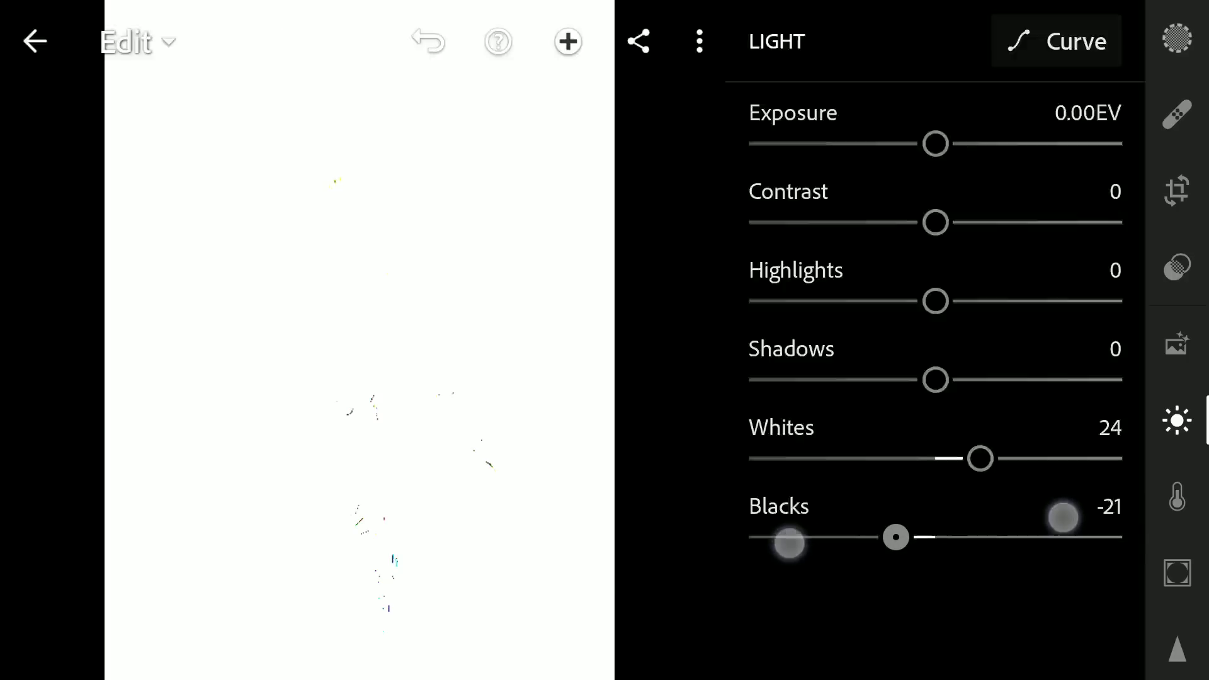
pyautogui.click(1177, 497)
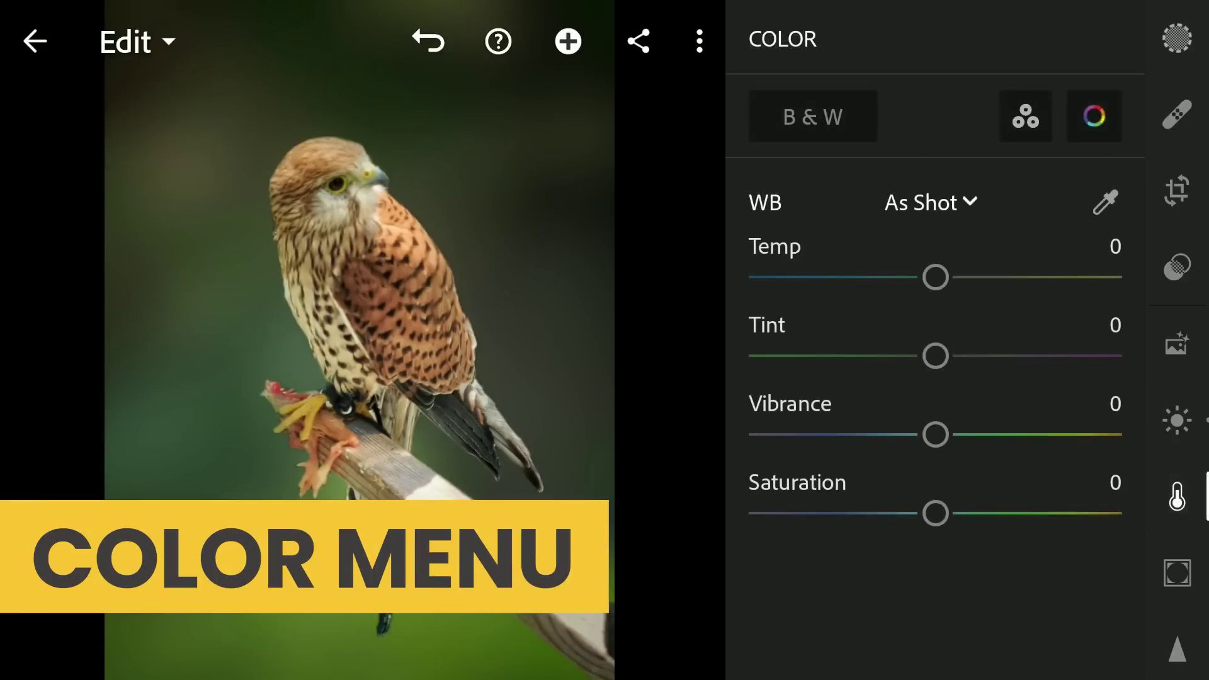
# In Color Mix, raise yellow saturation and set red saturation to 24
pyautogui.click(1105, 116)
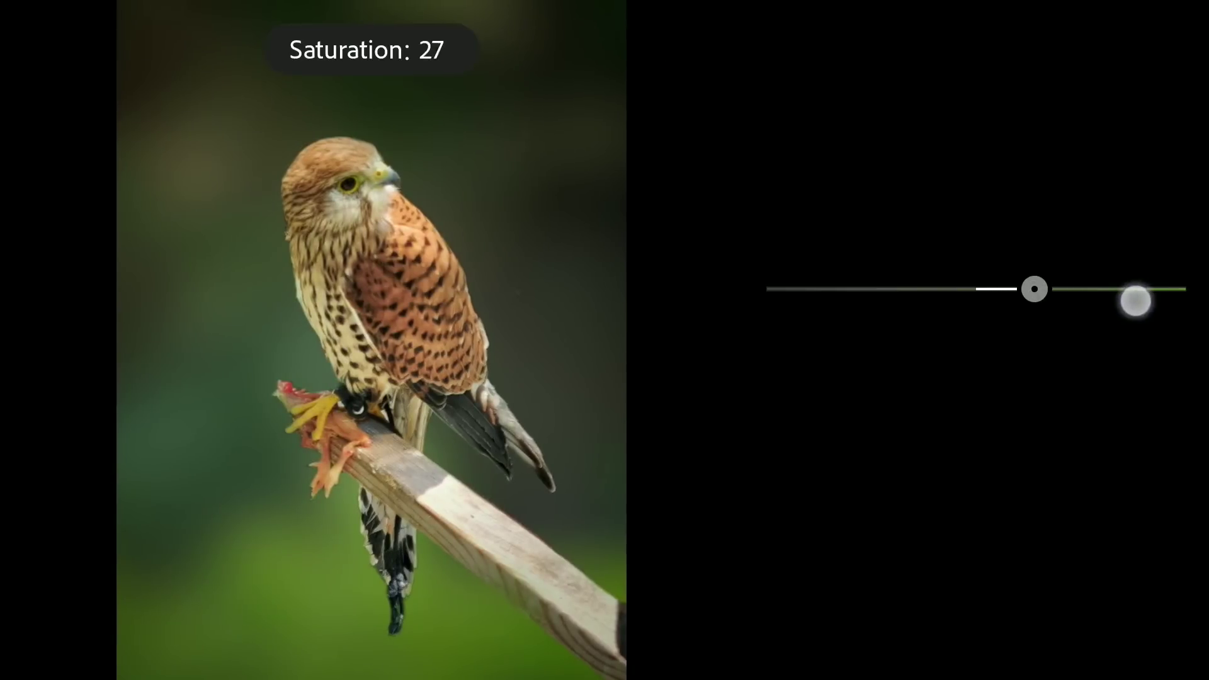
pyautogui.moveTo(1141, 304); pyautogui.dragTo(1140, 305)
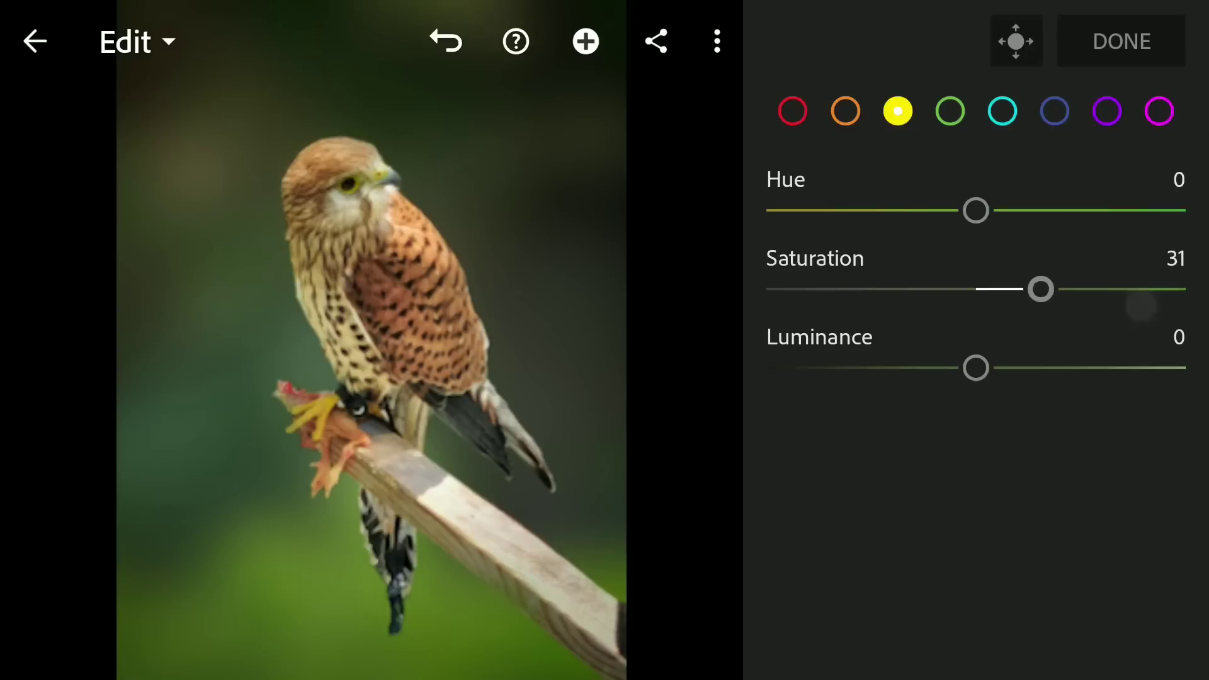
pyautogui.moveTo(1040, 289); pyautogui.dragTo(1123, 306)
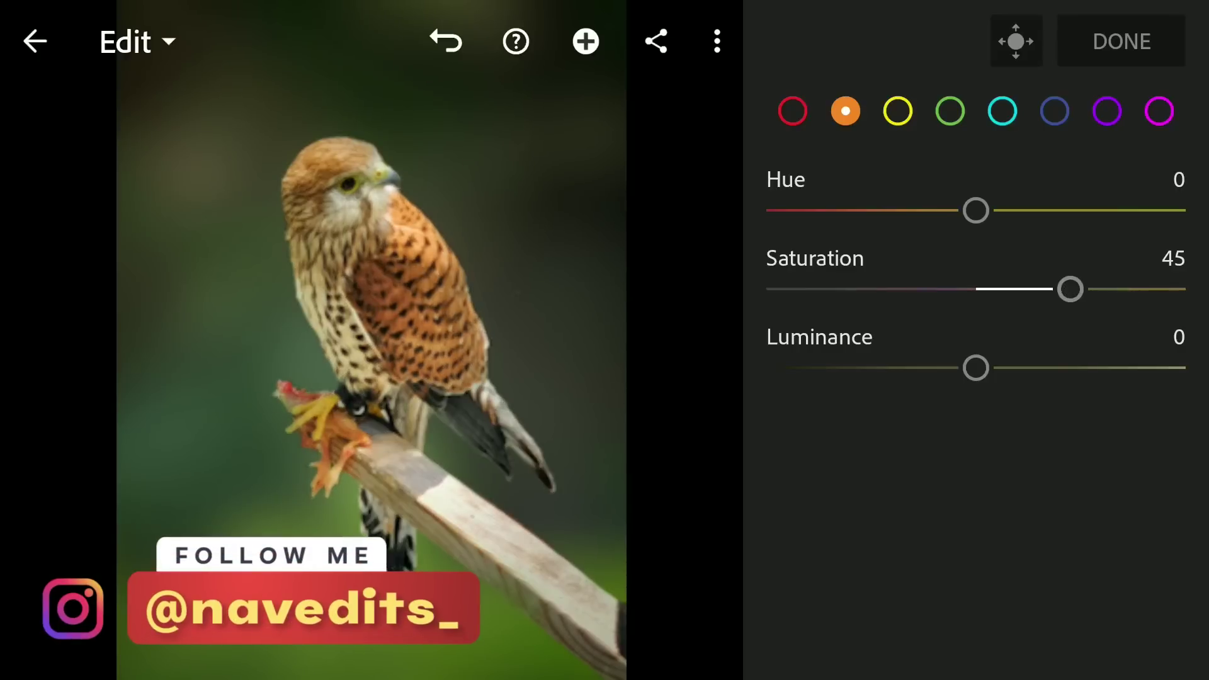
pyautogui.click(794, 111)
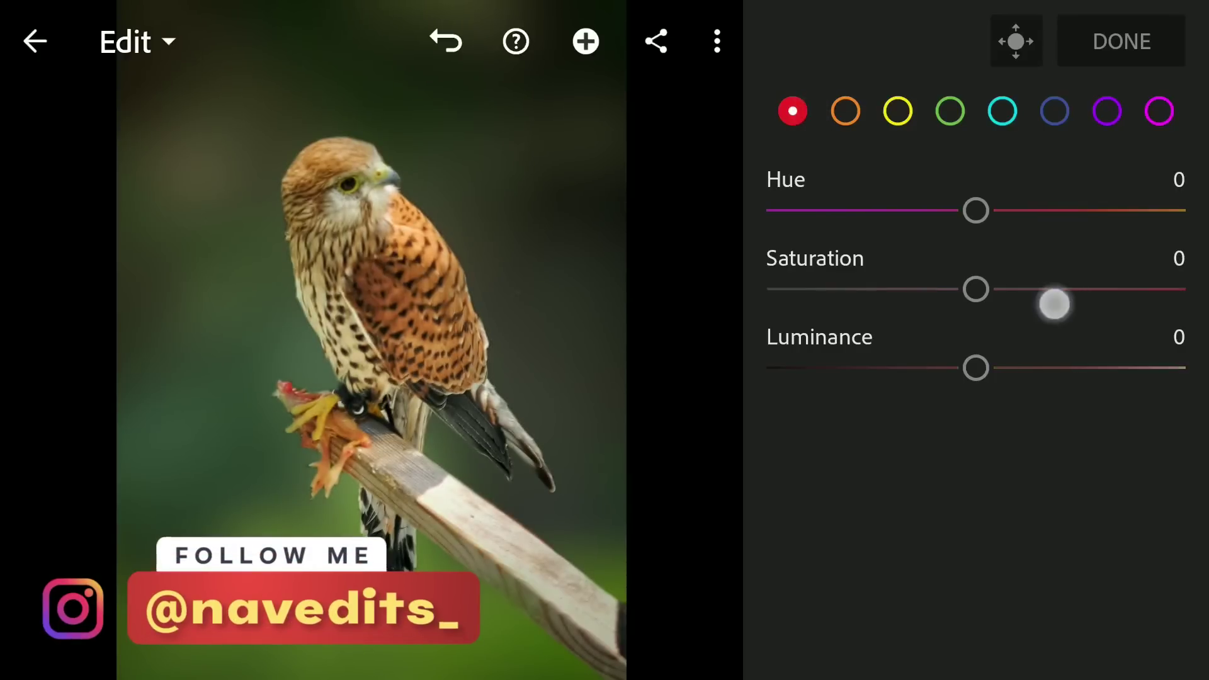
pyautogui.moveTo(1054, 304); pyautogui.dragTo(1093, 305)
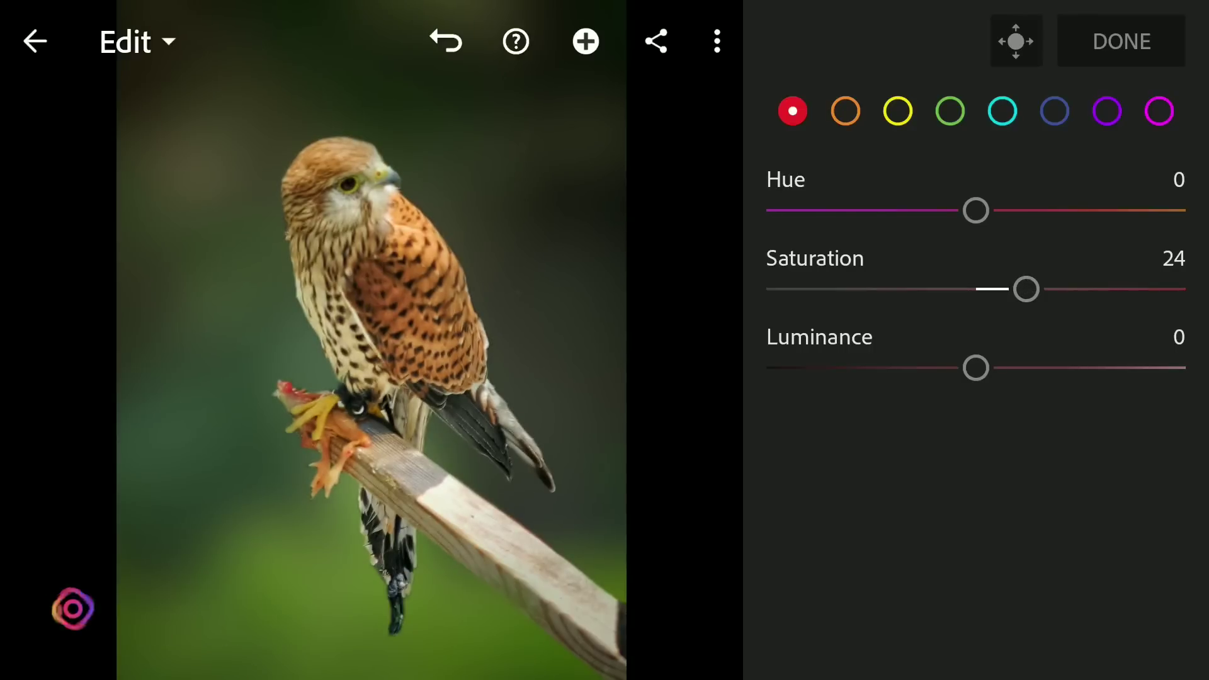
pyautogui.click(1138, 44)
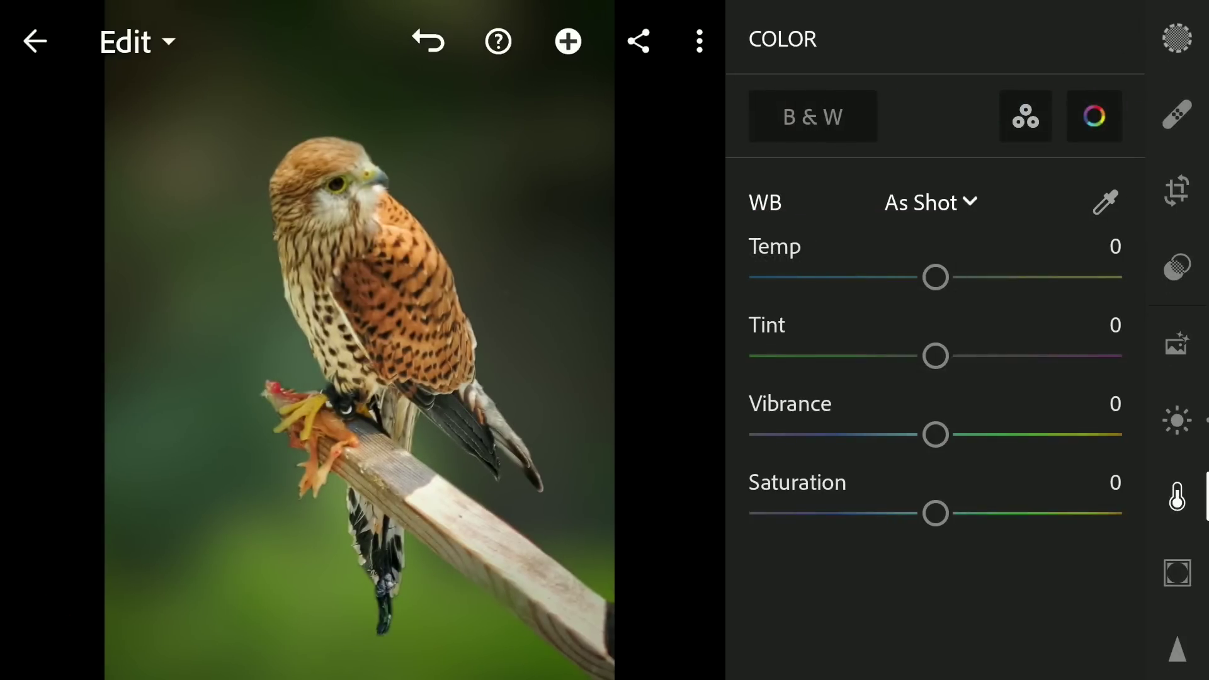
pyautogui.scroll(-2, 1178, 472)
pyautogui.click(1178, 571)
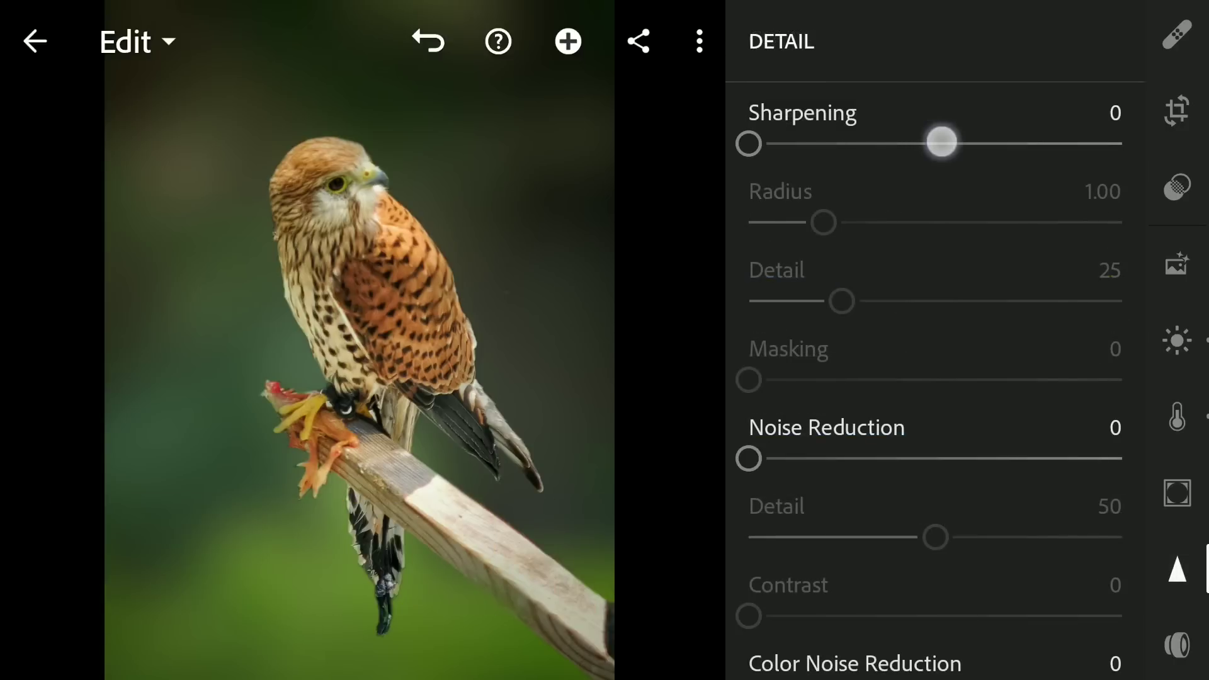
# Set Detail sliders to Masking 61, Sharpening 82, Radius 2.20, Detail 43, and close the panel
pyautogui.moveTo(941, 142); pyautogui.dragTo(989, 151)
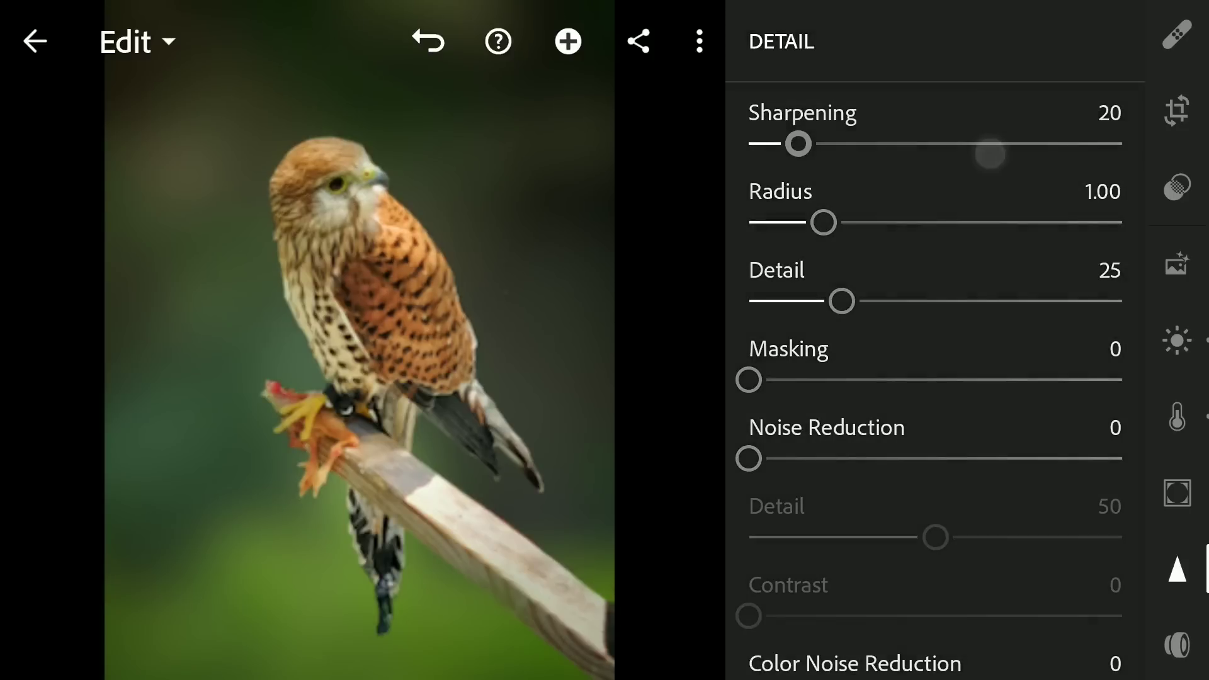
pyautogui.moveTo(989, 375); pyautogui.dragTo(1069, 384)
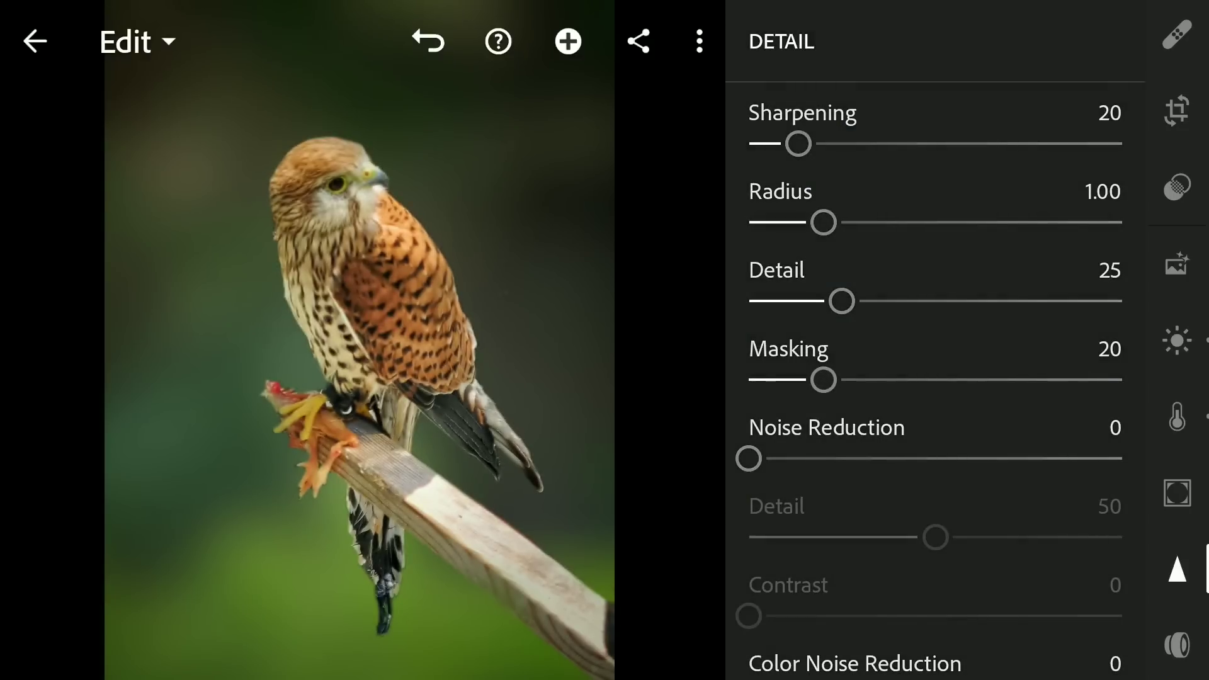
pyautogui.moveTo(823, 379)
pyautogui.mouseDown()
pyautogui.moveTo(1039, 379)
pyautogui.moveTo(957, 380)
pyautogui.moveTo(975, 380)
pyautogui.mouseUp()
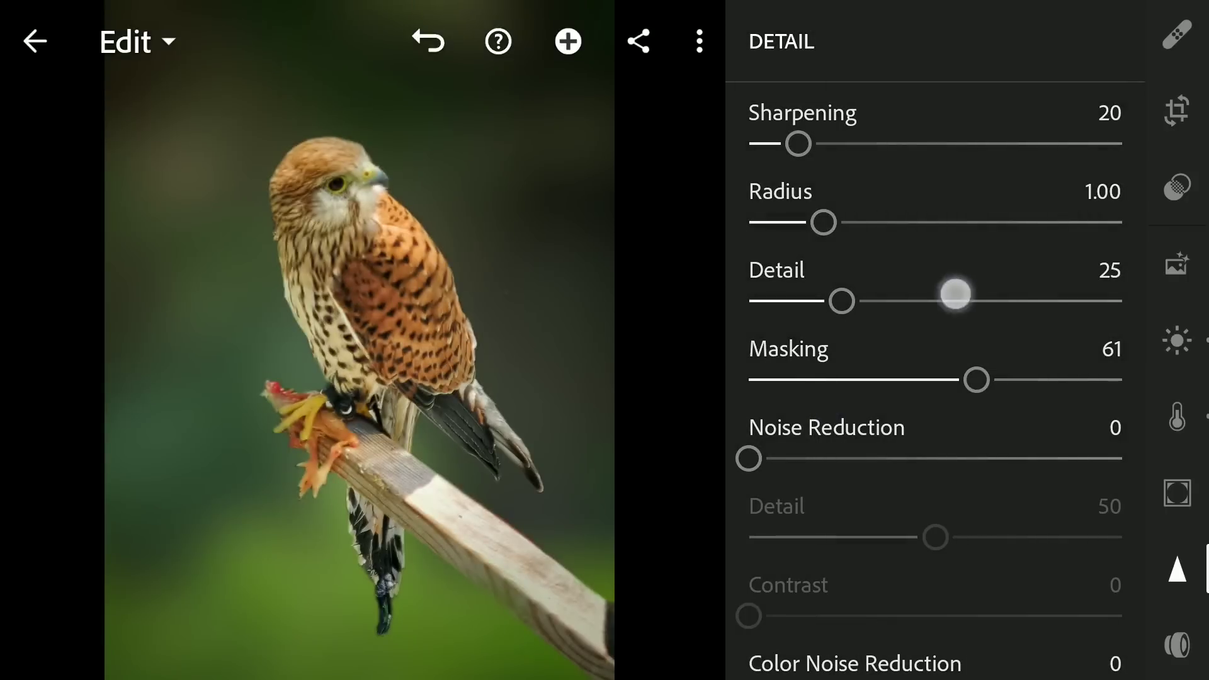
pyautogui.moveTo(798, 143); pyautogui.dragTo(1077, 159)
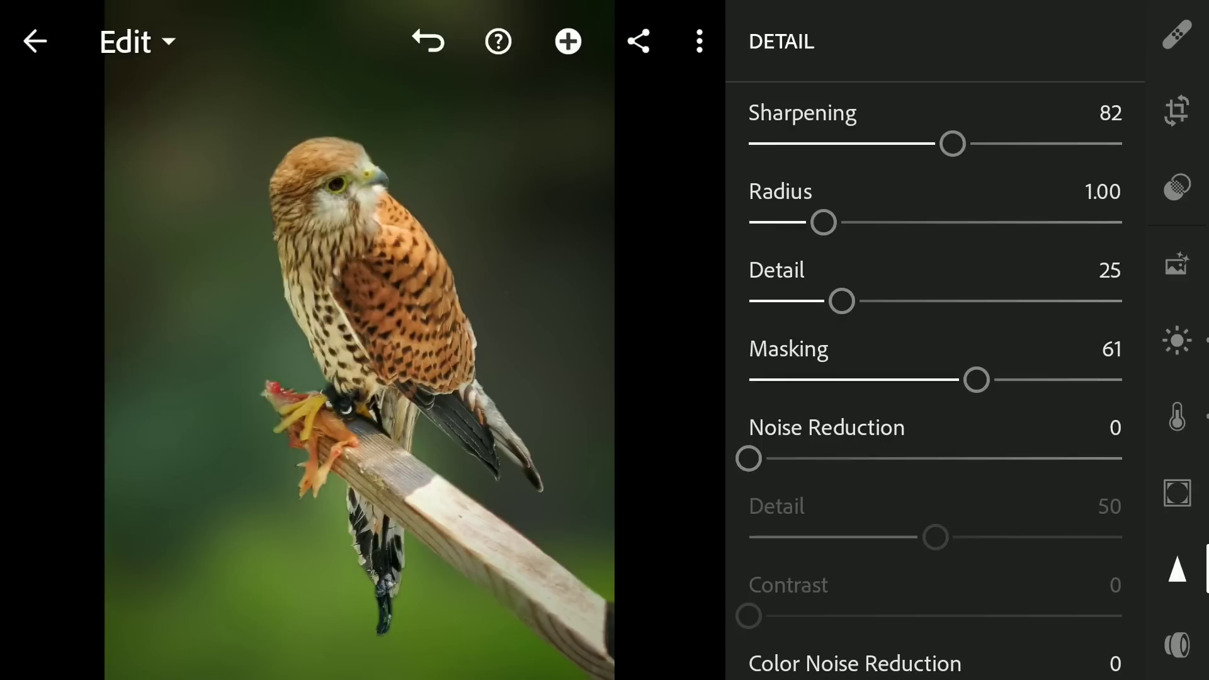
pyautogui.moveTo(985, 225)
pyautogui.mouseDown()
pyautogui.moveTo(1116, 230)
pyautogui.moveTo(999, 280)
pyautogui.mouseUp()
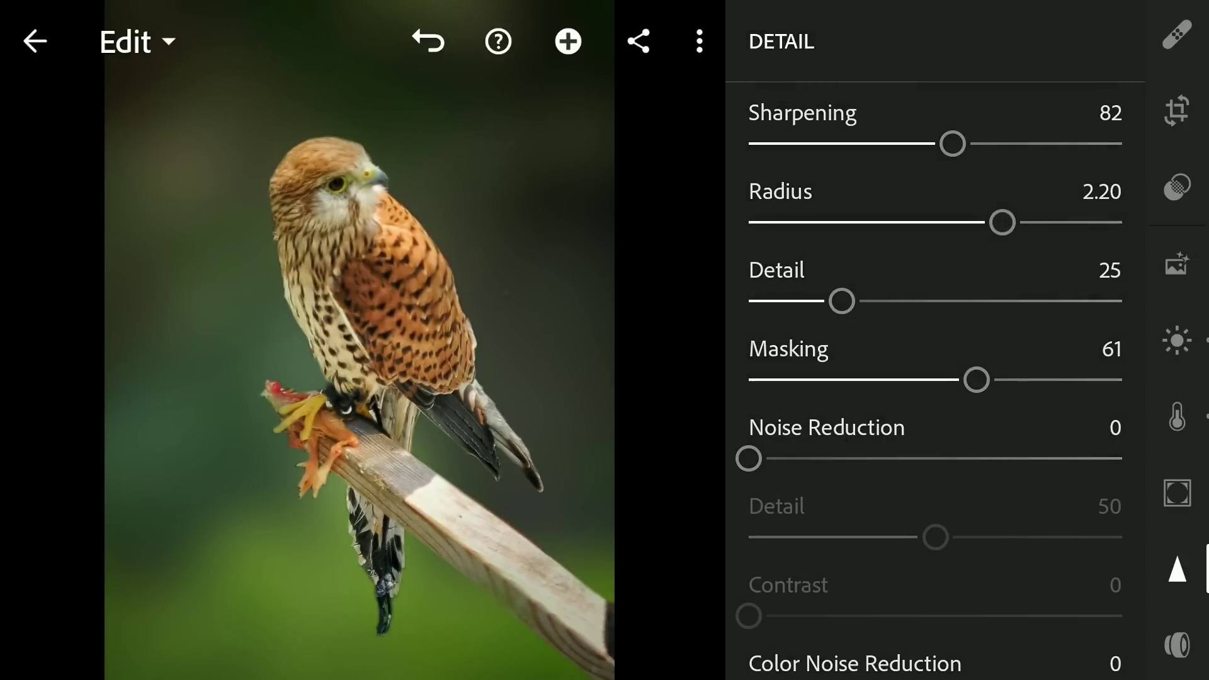
pyautogui.moveTo(941, 305); pyautogui.dragTo(1018, 311)
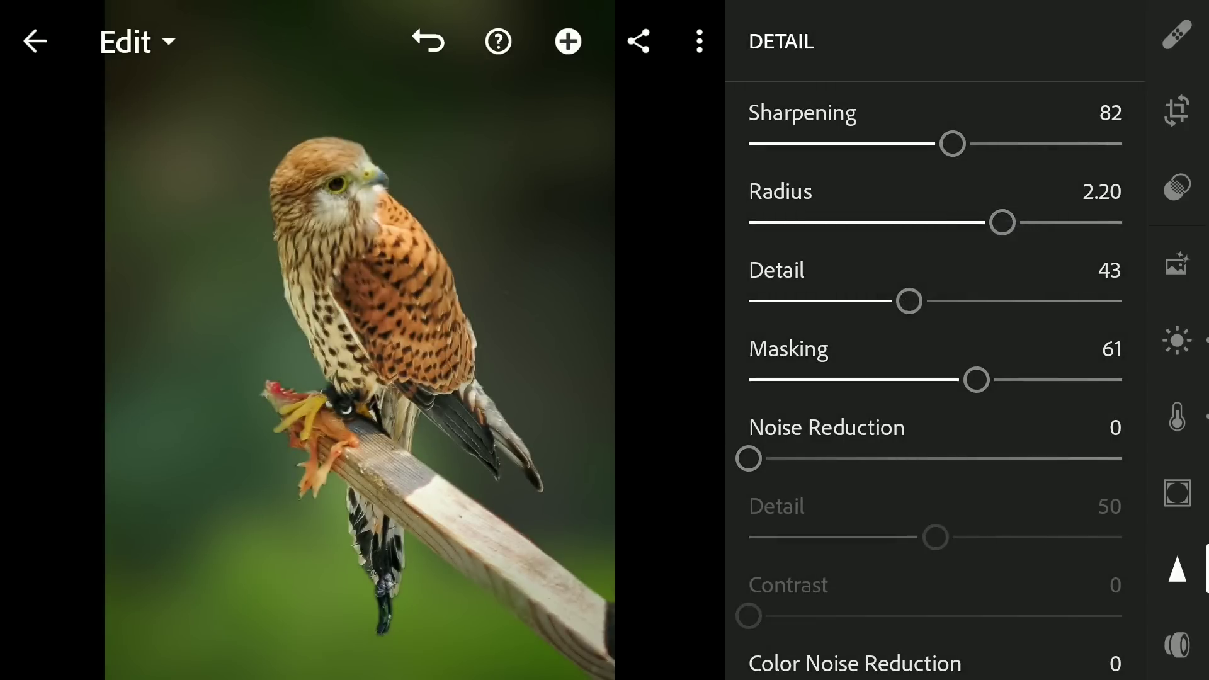
pyautogui.click(1178, 568)
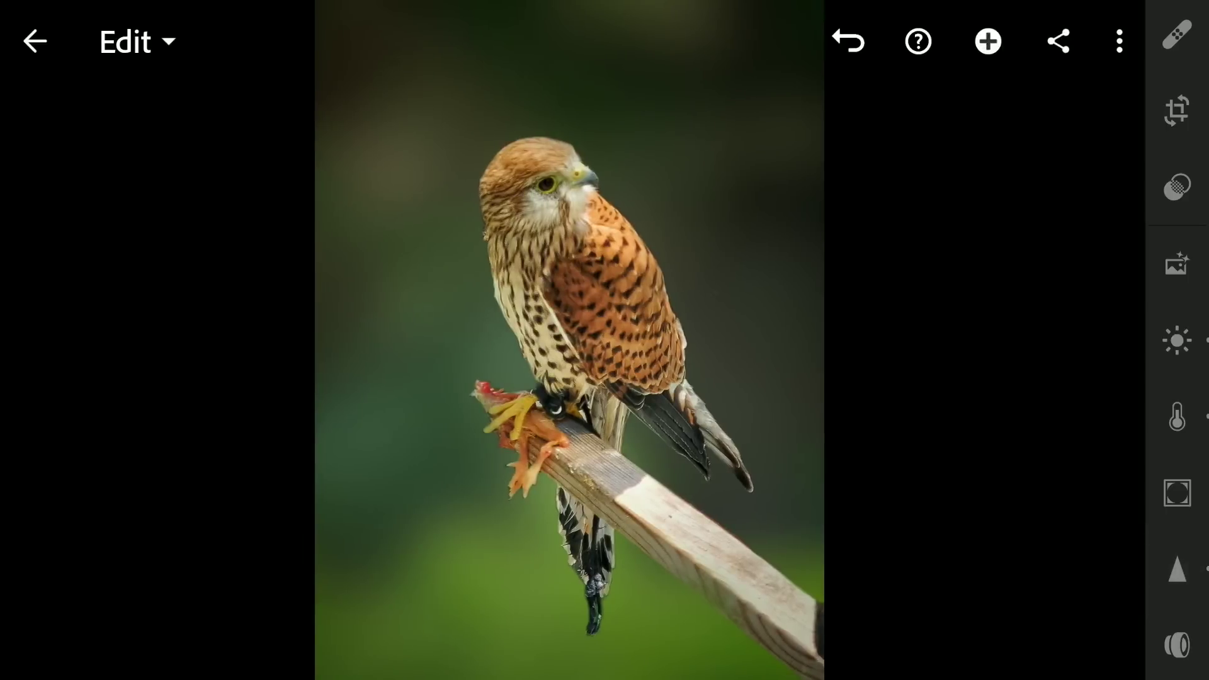